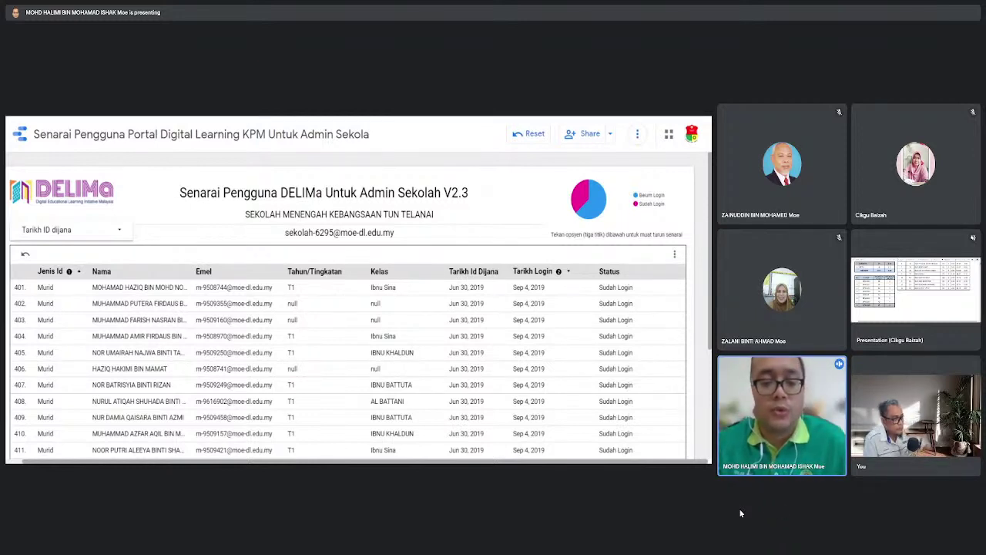
Pin the presenter's video, the next speaker's video and finally your own video to the meeting's main screen.
{"action": "mouse_move", "coordinate": [799, 420]}
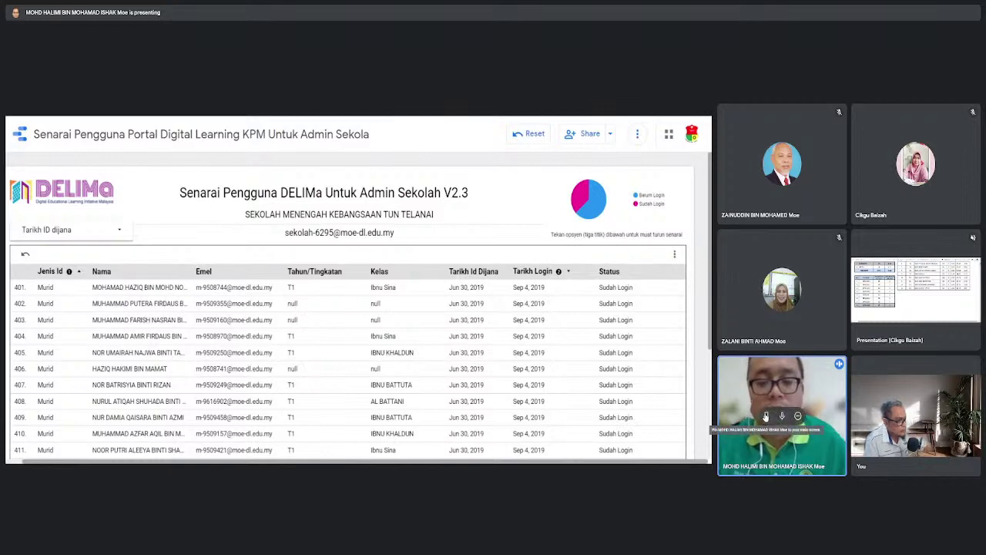
{"action": "left_click", "coordinate": [766, 416]}
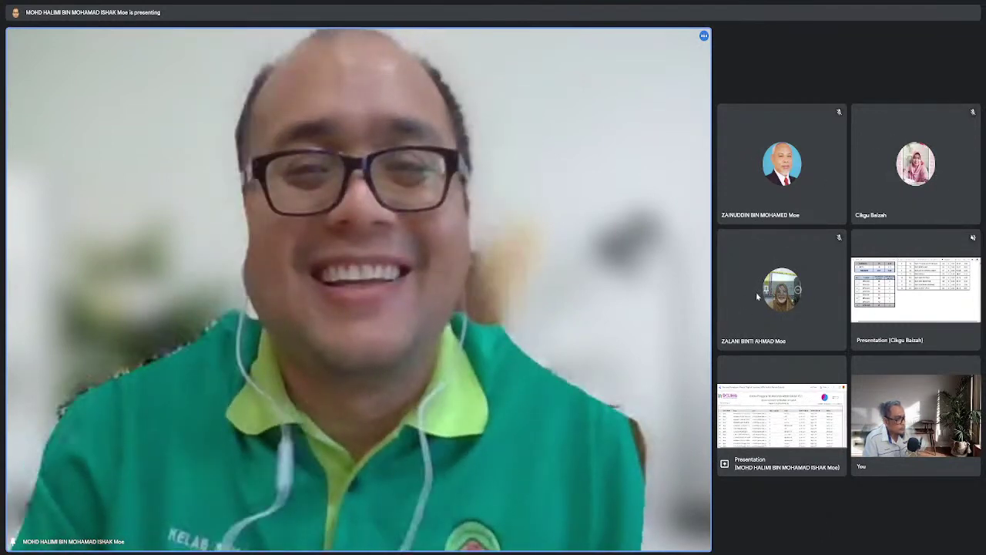
{"action": "left_click", "coordinate": [768, 291]}
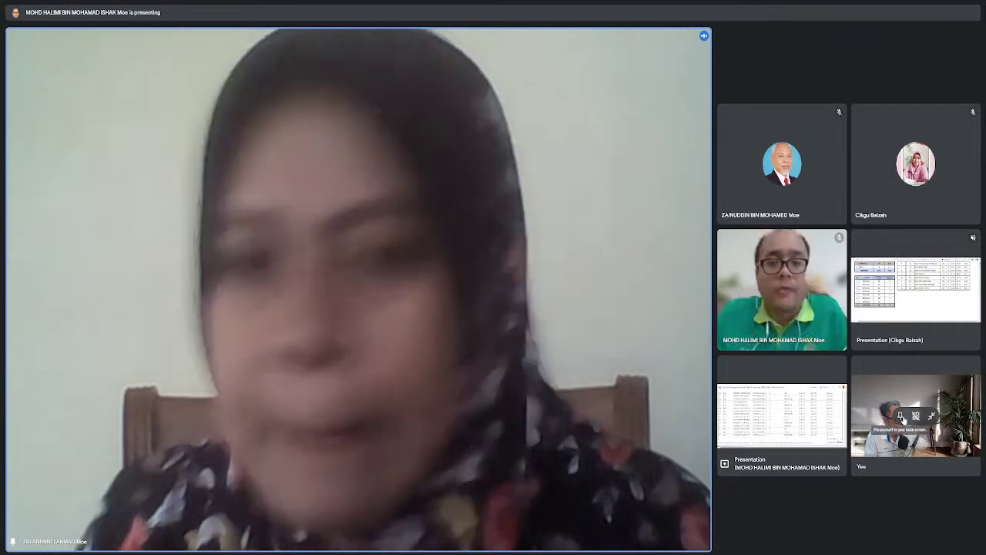
{"action": "mouse_move", "coordinate": [903, 419]}
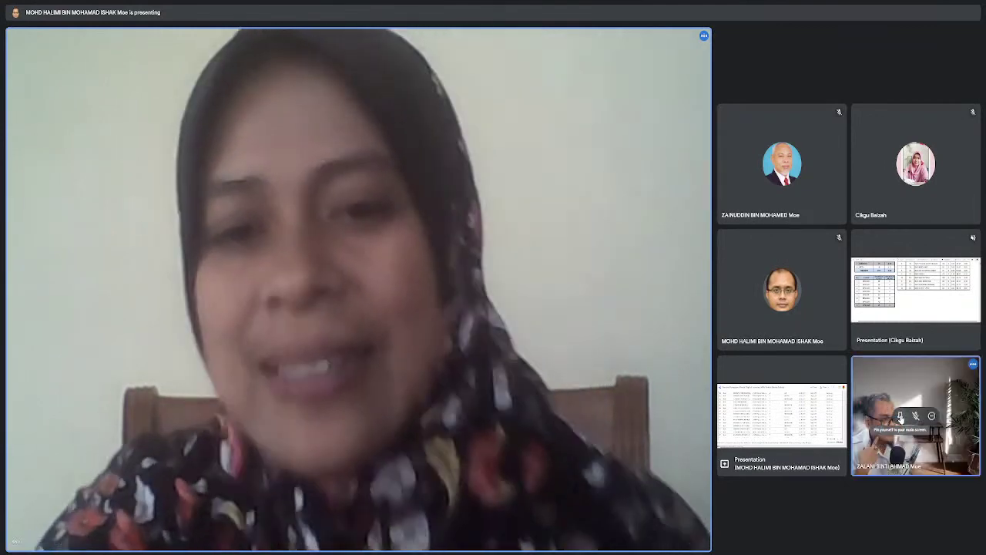
{"action": "left_click", "coordinate": [900, 416]}
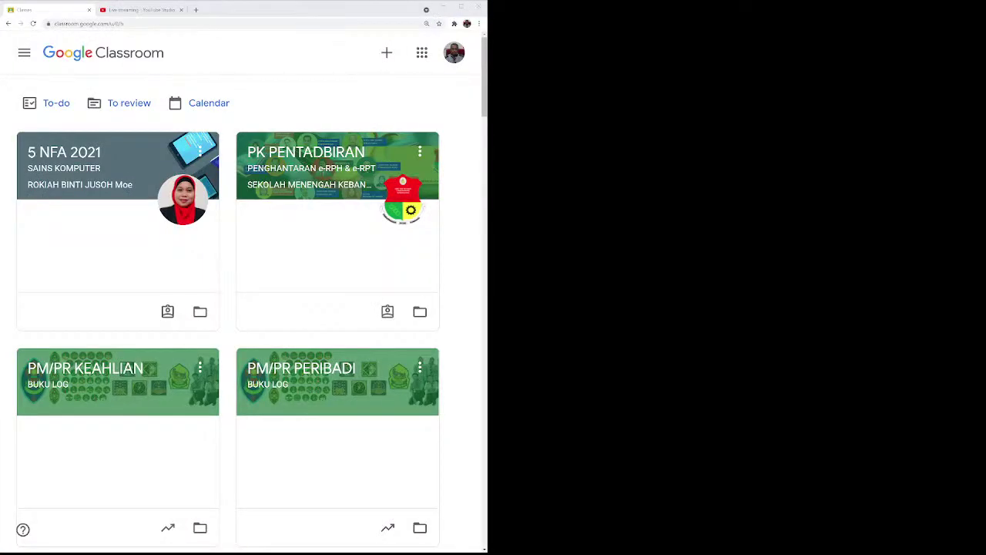
Switch to the maximized browser, search the web for "google classroom" and open the Google Classroom site.
{"action": "left_click", "coordinate": [461, 6]}
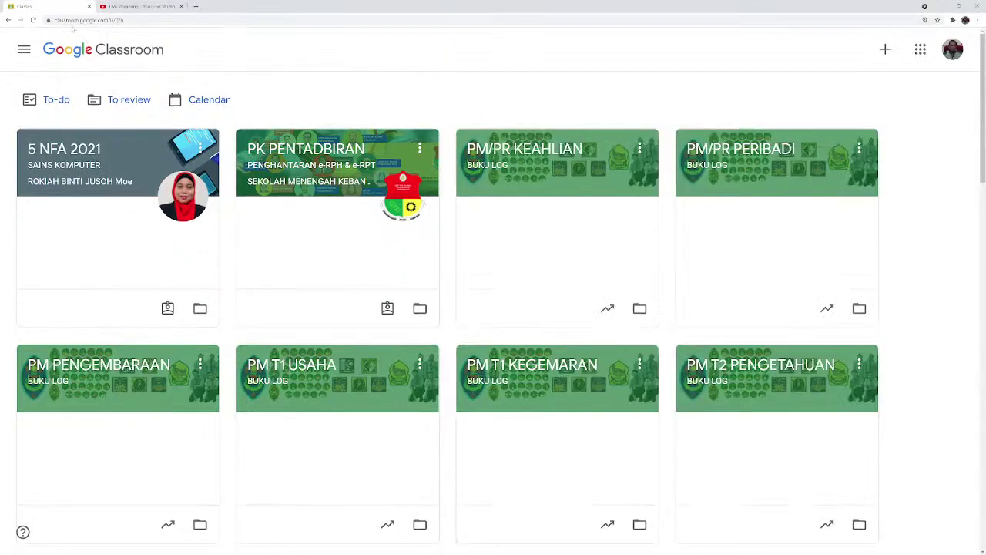
{"action": "left_click", "coordinate": [140, 20]}
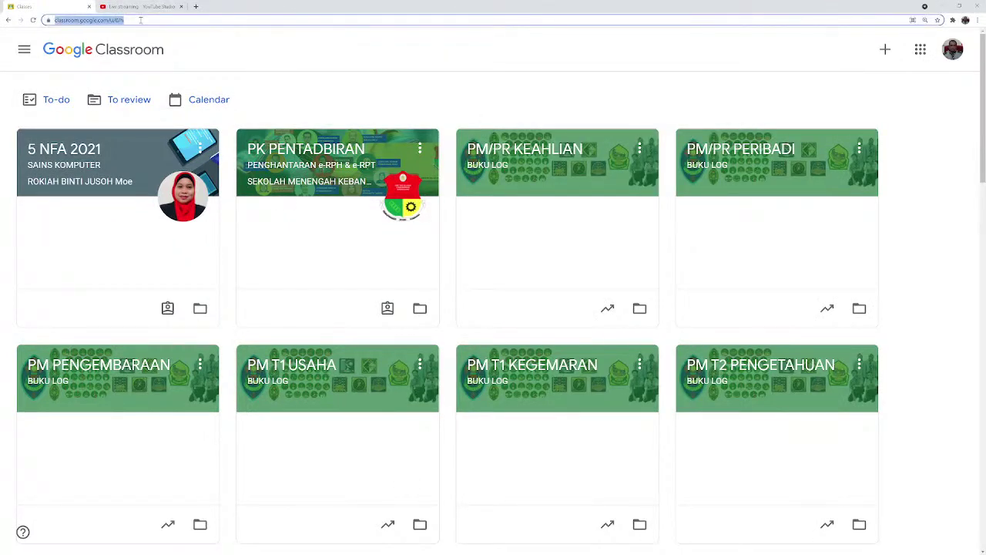
{"action": "type", "text": "google"}
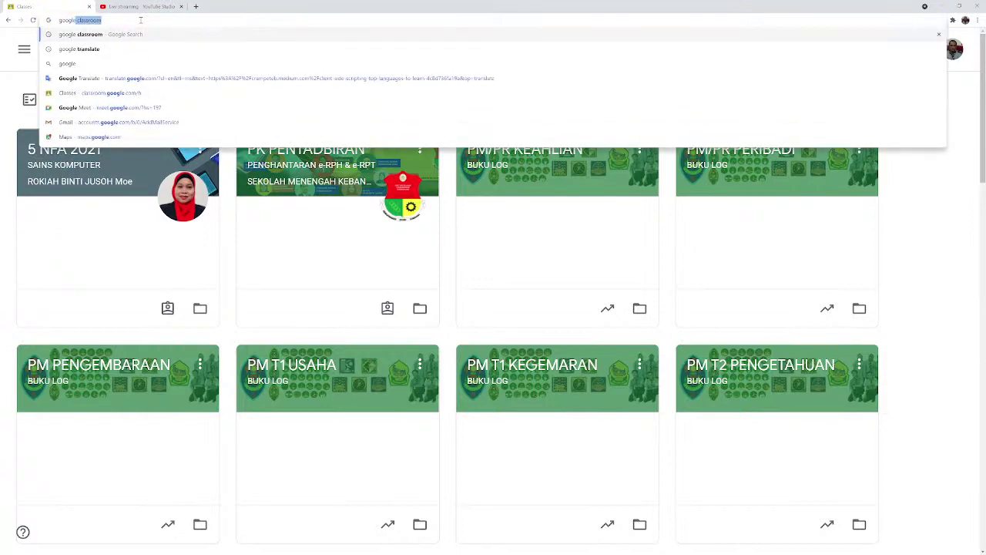
{"action": "key", "text": "Return"}
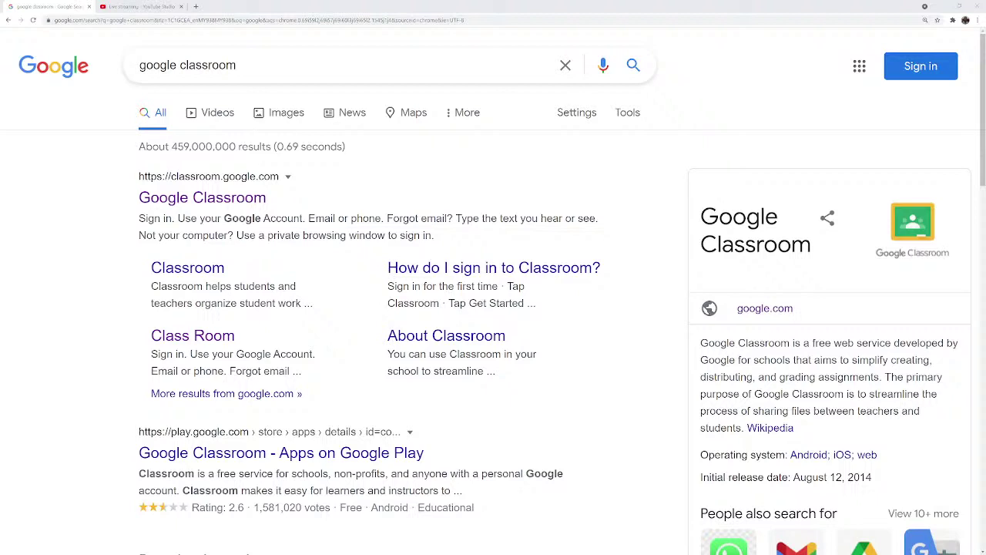
{"action": "left_click", "coordinate": [240, 202]}
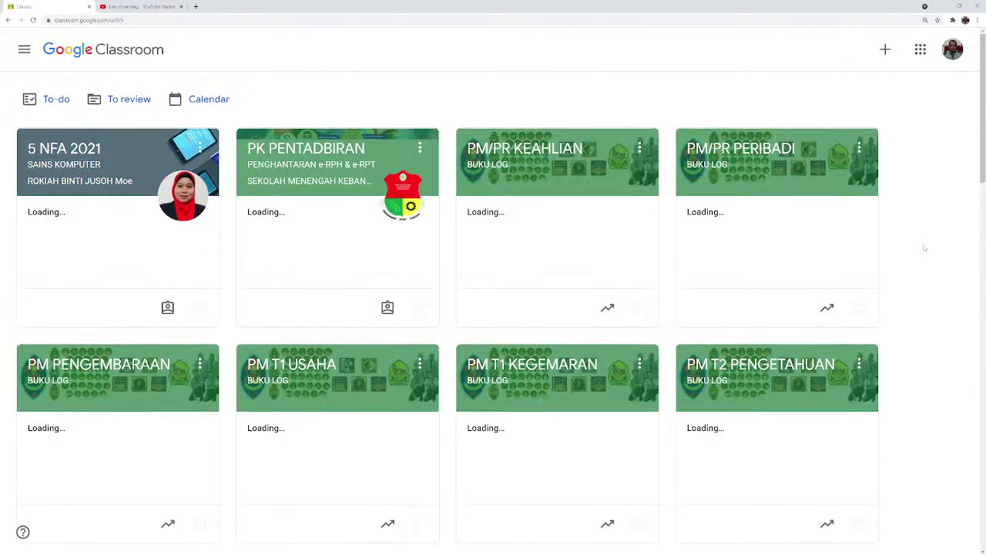
Look through the class cards on the Classes page down to the last row, with the page enlarged one level.
{"action": "scroll", "coordinate": [925, 247], "scroll_direction": "down", "scroll_amount": 3}
{"action": "scroll", "coordinate": [925, 248], "scroll_direction": "down", "scroll_amount": 6}
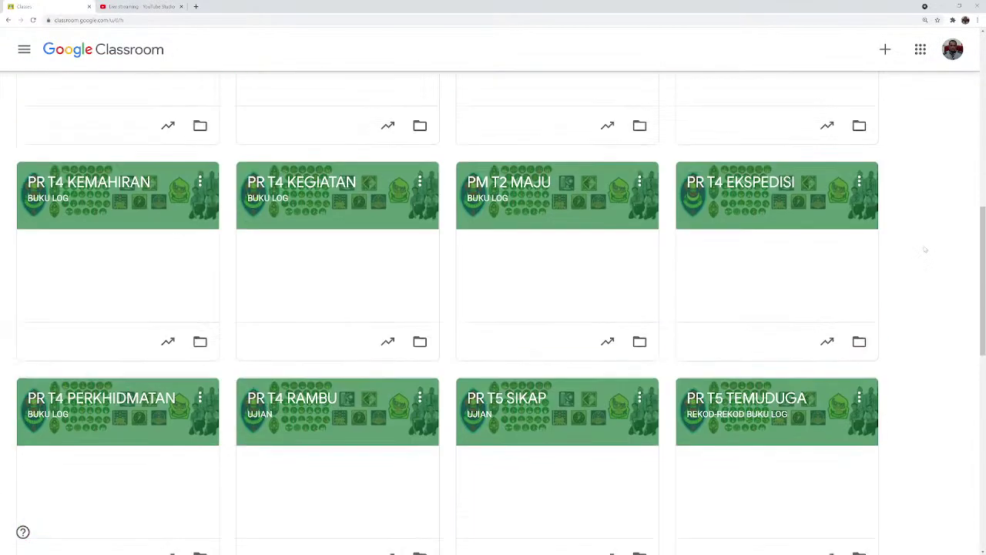
{"action": "scroll", "coordinate": [925, 248], "scroll_direction": "down", "scroll_amount": 4}
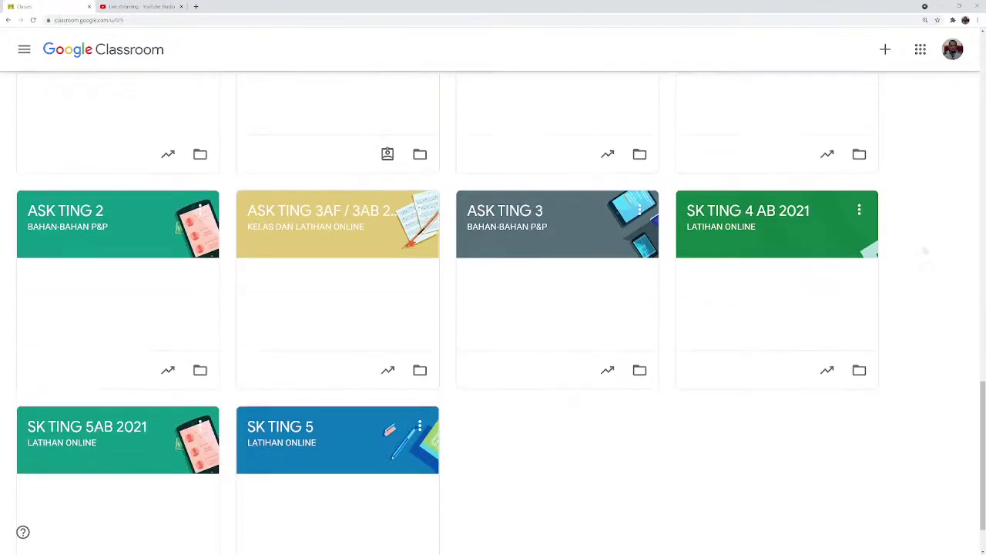
{"action": "scroll", "coordinate": [217, 314], "scroll_direction": "up", "scroll_amount": 3}
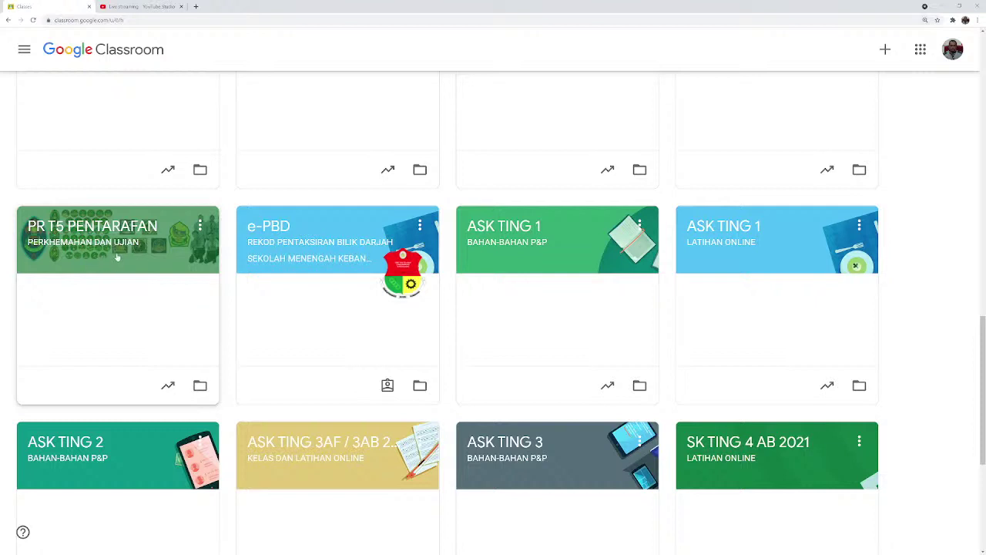
{"action": "key", "text": "ctrl+plus"}
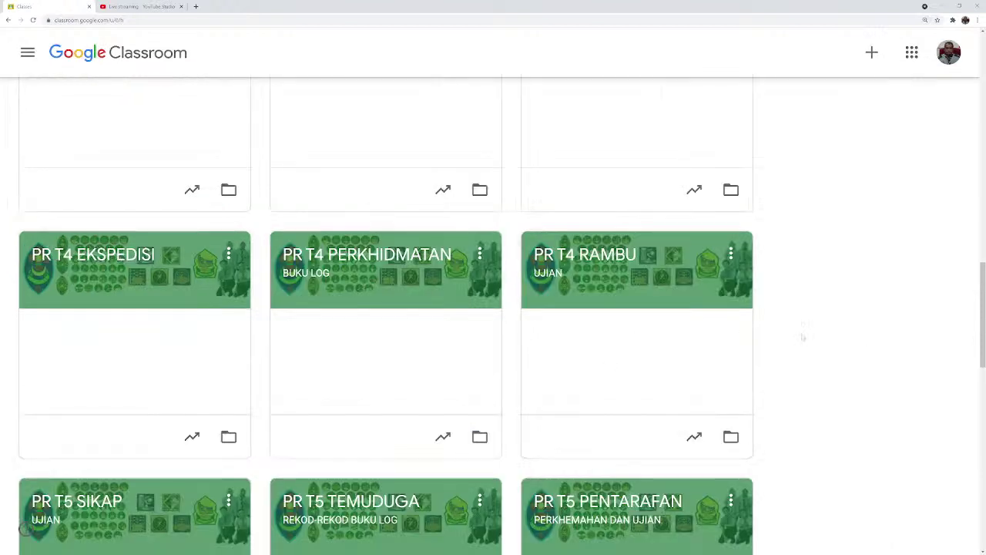
{"action": "scroll", "coordinate": [828, 335], "scroll_direction": "down", "scroll_amount": 3}
{"action": "scroll", "coordinate": [836, 334], "scroll_direction": "down", "scroll_amount": 2}
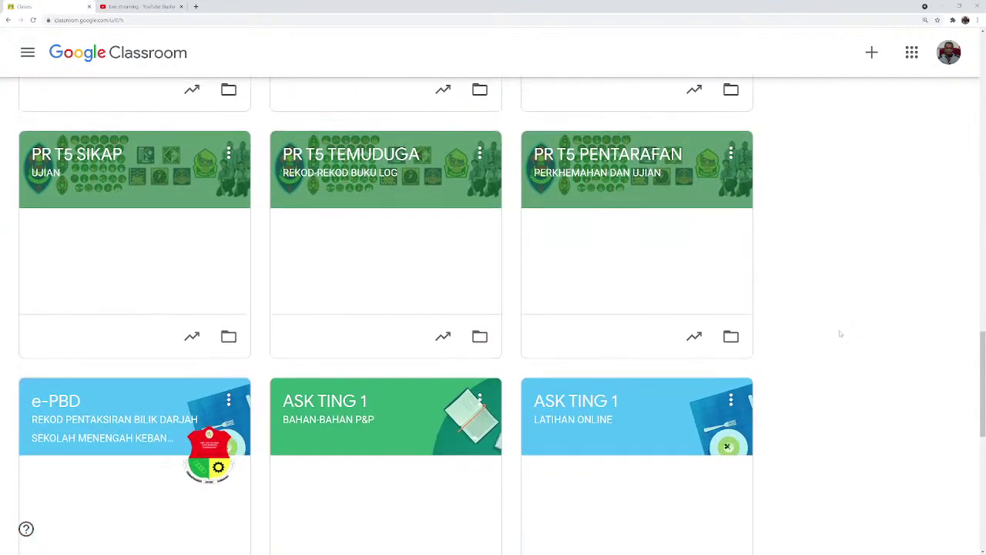
{"action": "scroll", "coordinate": [840, 333], "scroll_direction": "down", "scroll_amount": 2}
{"action": "scroll", "coordinate": [842, 333], "scroll_direction": "down", "scroll_amount": 2}
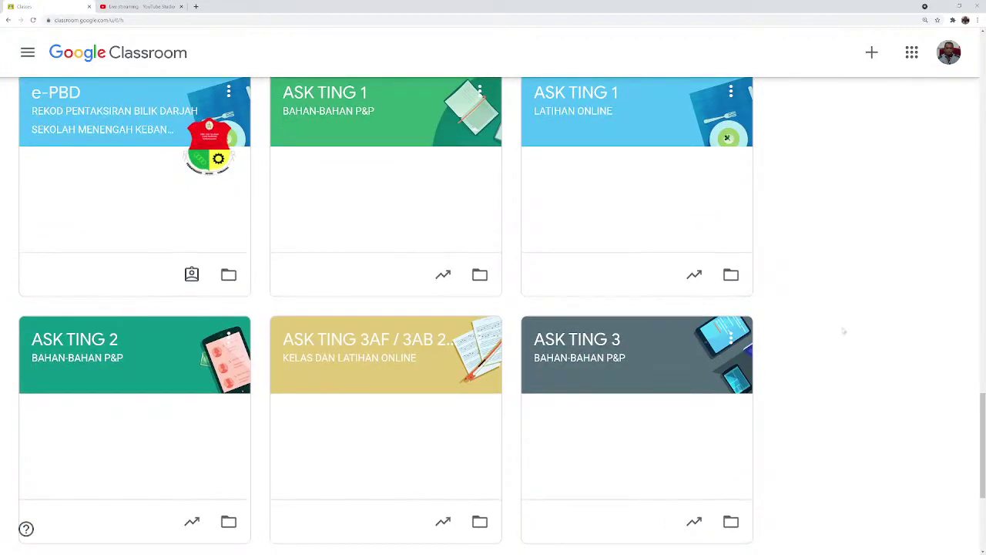
{"action": "scroll", "coordinate": [844, 331], "scroll_direction": "down", "scroll_amount": 3}
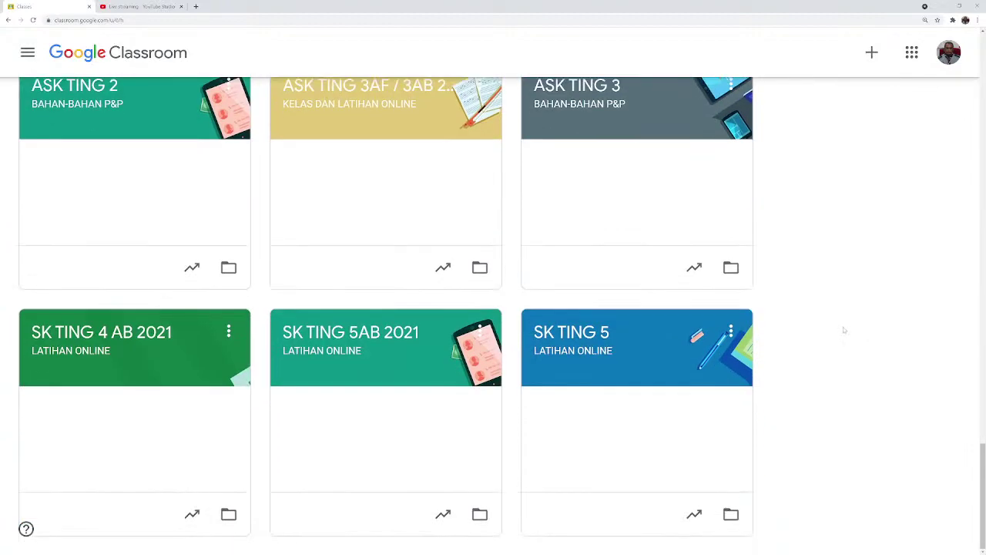
{"action": "scroll", "coordinate": [844, 330], "scroll_direction": "up", "scroll_amount": 6}
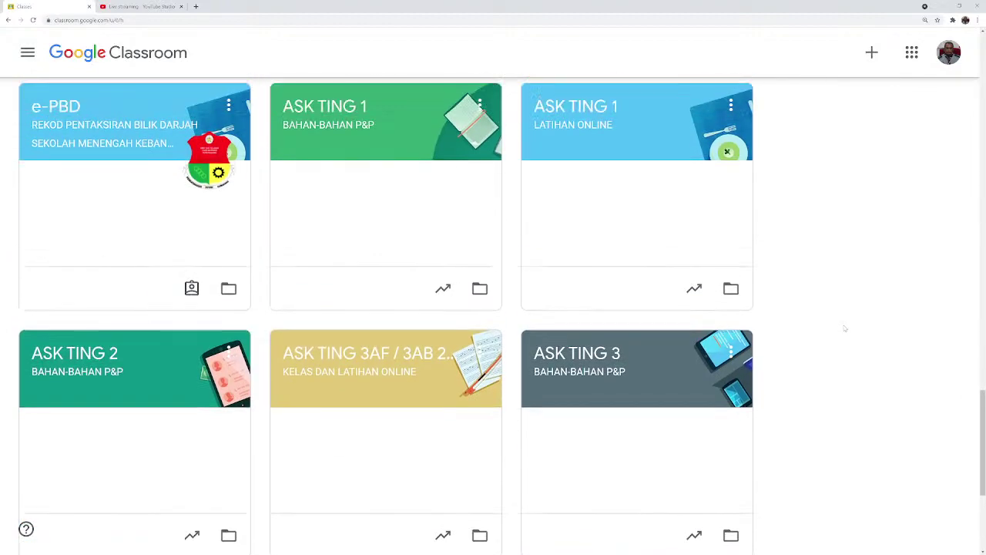
{"action": "scroll", "coordinate": [845, 328], "scroll_direction": "up", "scroll_amount": 4}
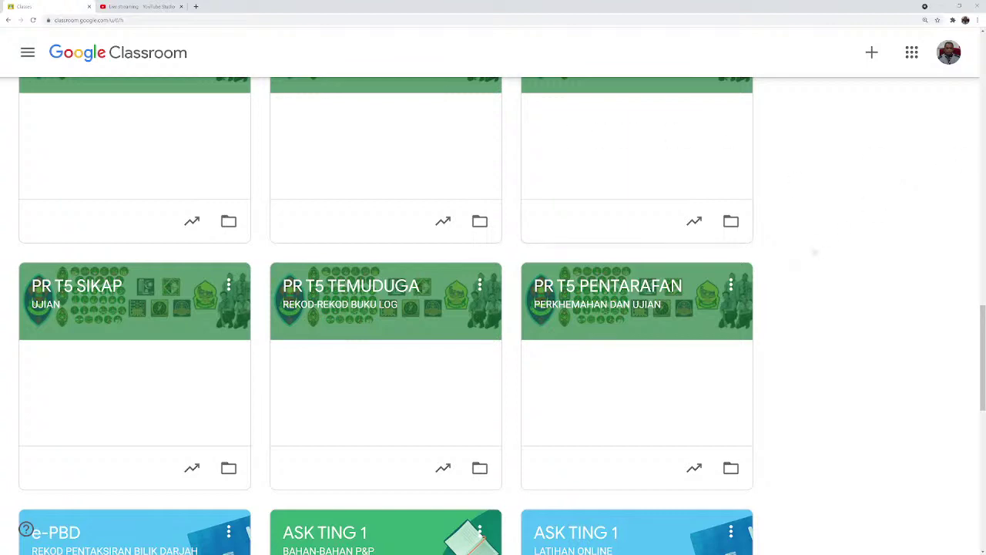
{"action": "scroll", "coordinate": [832, 248], "scroll_direction": "up", "scroll_amount": 4}
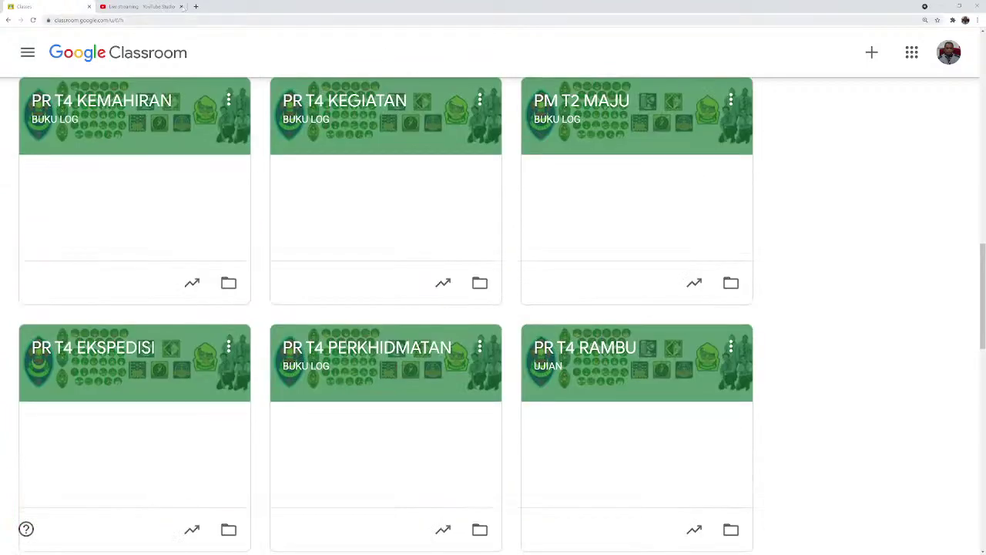
Check the live stream in YouTube Studio and return to the beginning of the Google Classroom class list.
{"action": "left_click", "coordinate": [148, 7]}
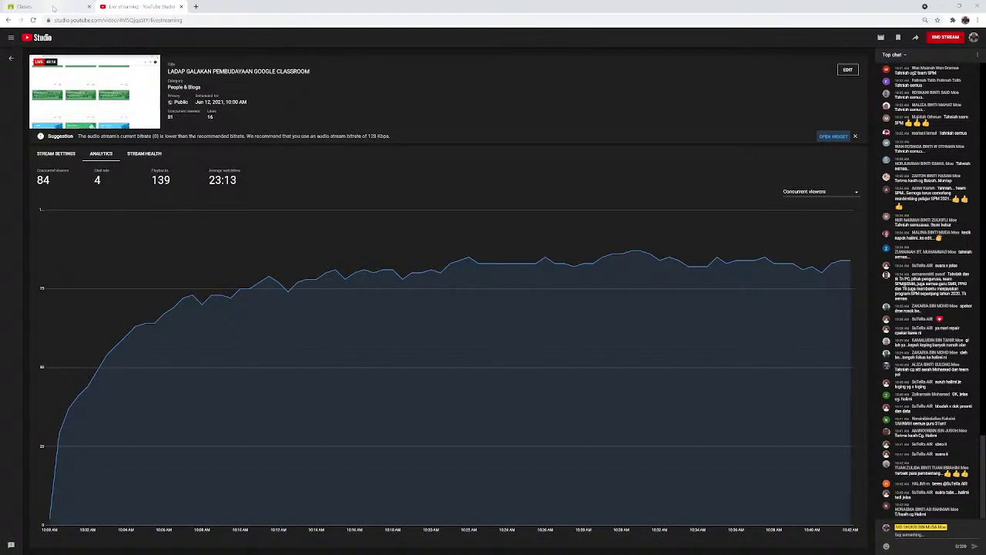
{"action": "left_click", "coordinate": [53, 7]}
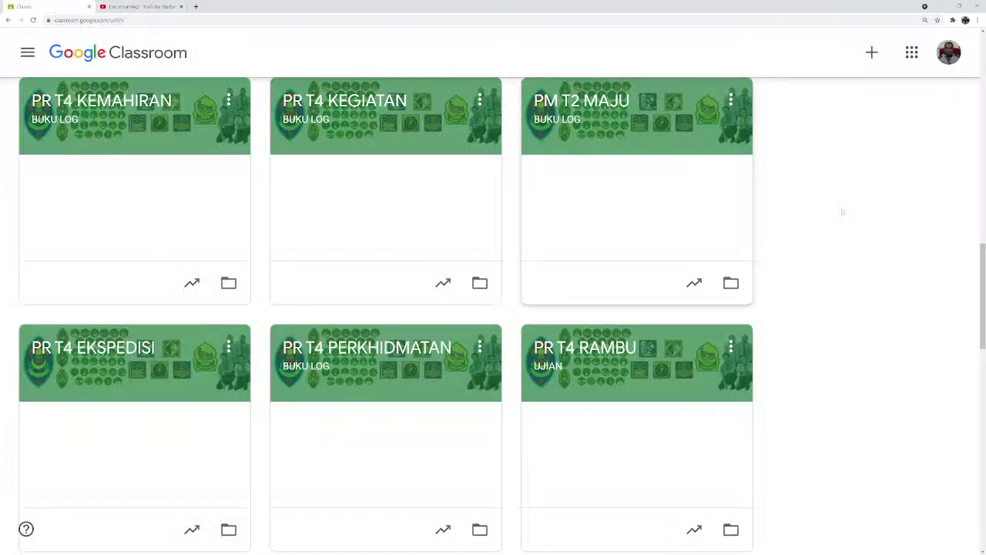
{"action": "scroll", "coordinate": [892, 233], "scroll_direction": "up", "scroll_amount": 1}
{"action": "scroll", "coordinate": [892, 233], "scroll_direction": "up", "scroll_amount": 8}
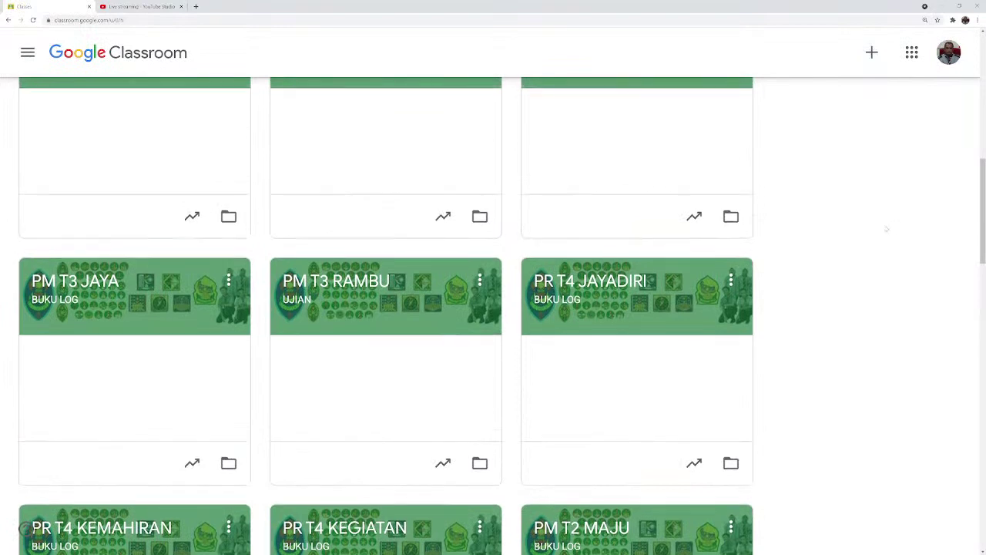
{"action": "scroll", "coordinate": [885, 226], "scroll_direction": "up", "scroll_amount": 5}
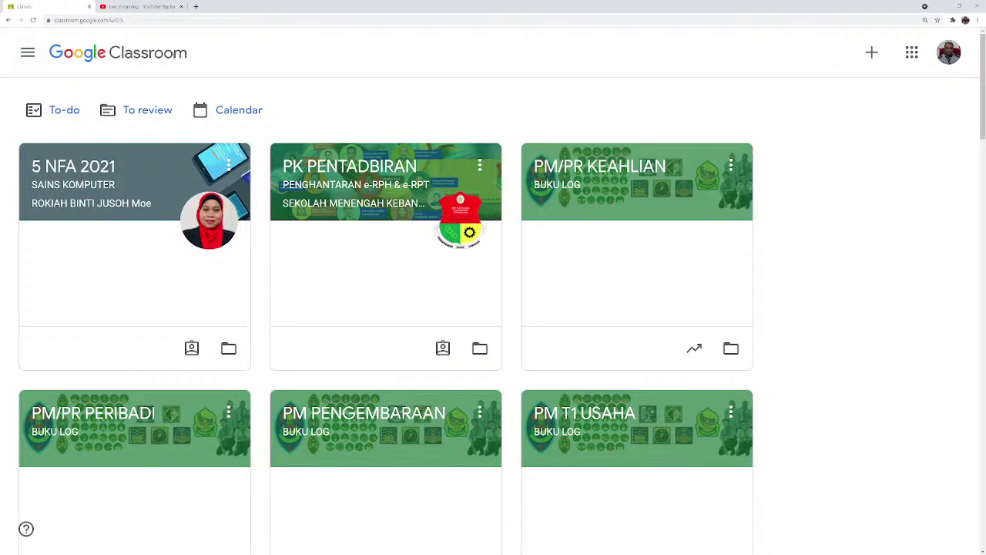
View the Join class form and its class code field, and close it without joining a class.
{"action": "left_click", "coordinate": [872, 53]}
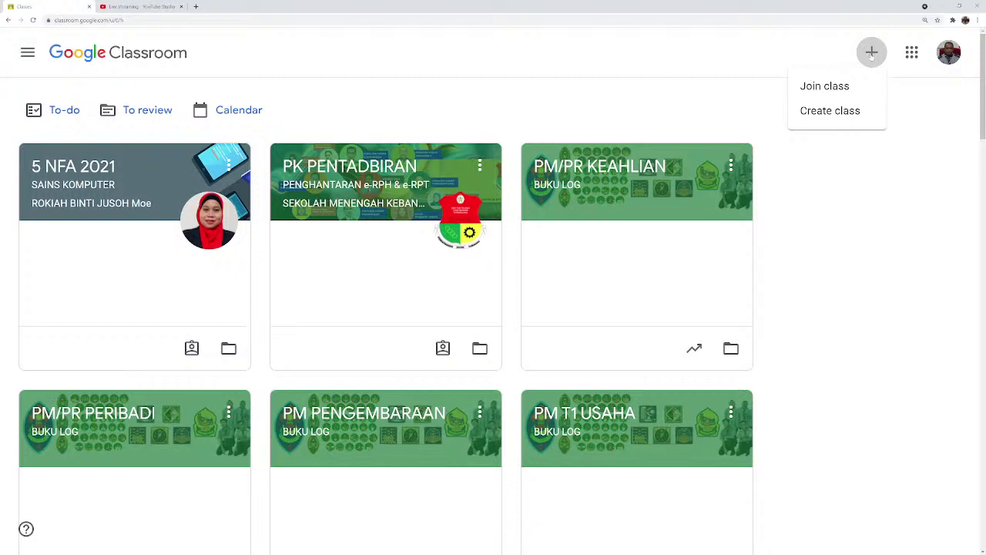
{"action": "left_click", "coordinate": [826, 86]}
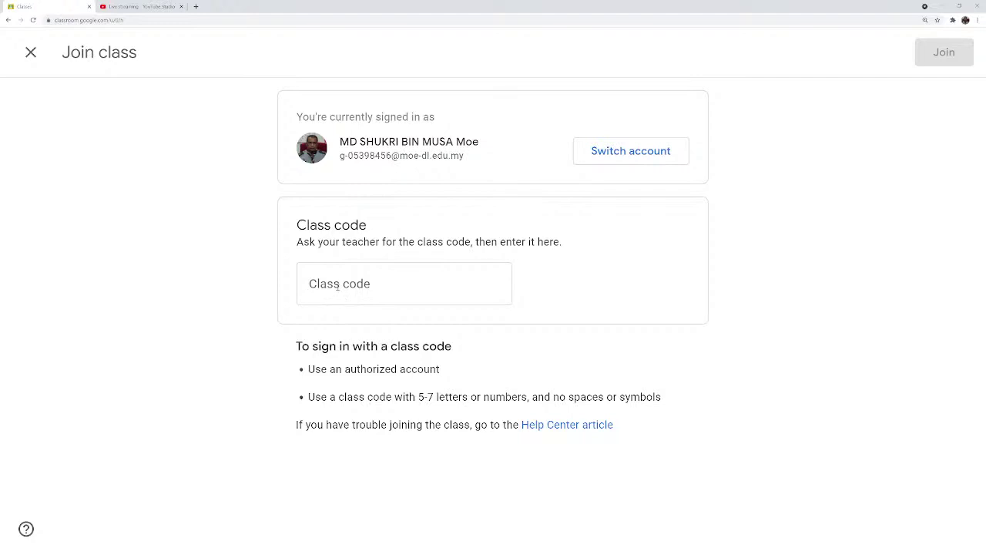
{"action": "left_click", "coordinate": [340, 289]}
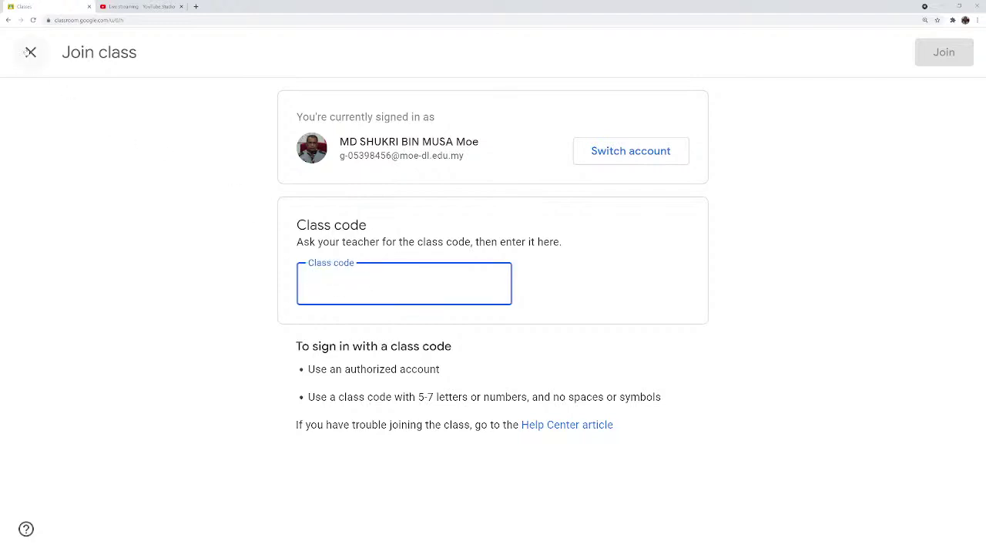
{"action": "left_click", "coordinate": [29, 53]}
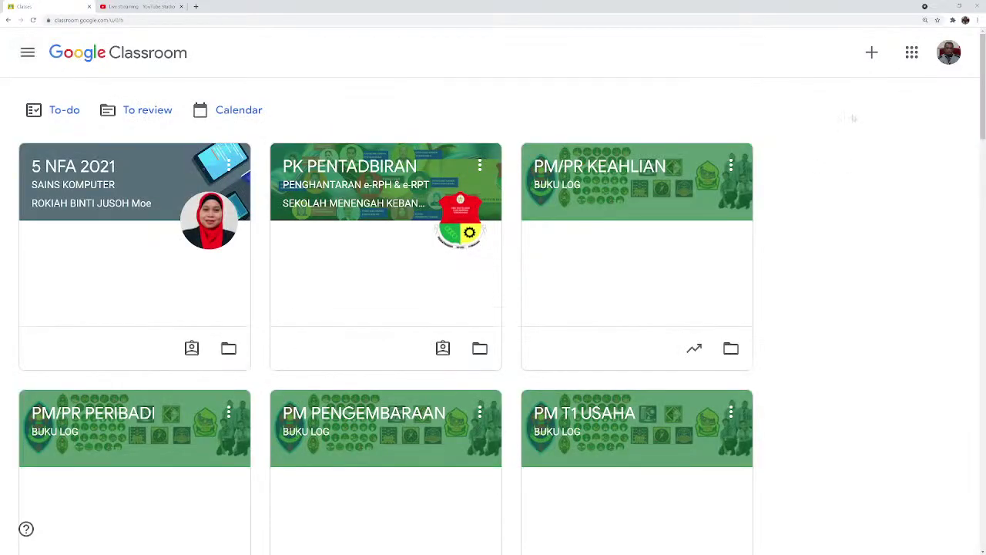
Start creating a new class and name it "3 Al Farabi".
{"action": "left_click", "coordinate": [871, 52]}
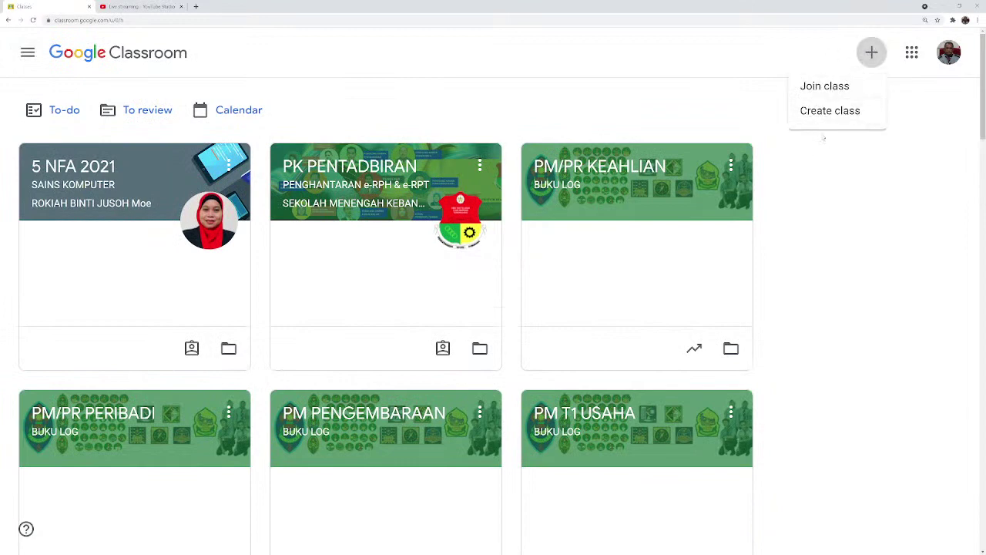
{"action": "left_click", "coordinate": [830, 112]}
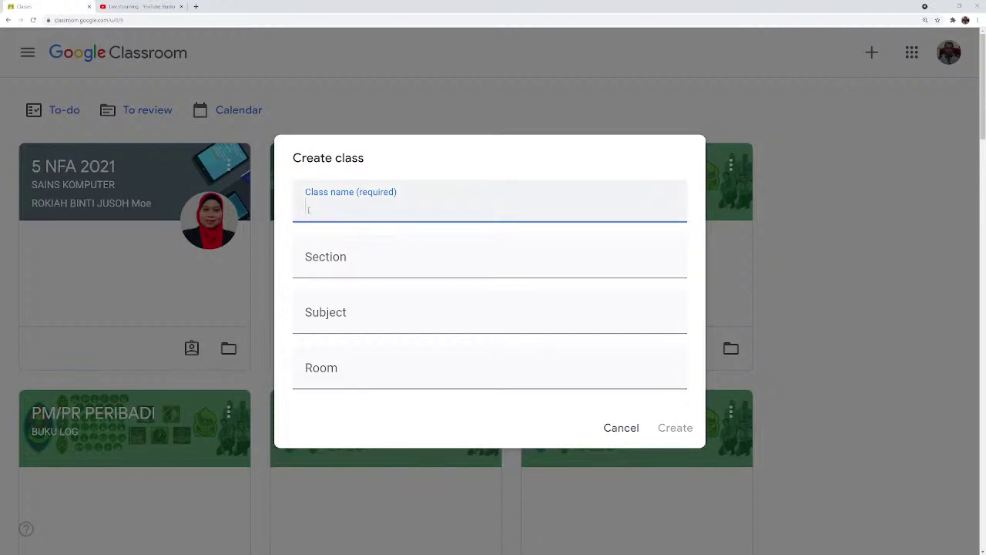
{"action": "type", "text": "3 alfabi"}
{"action": "key", "text": "BackSpace"}
{"action": "key", "text": "BackSpace"}
{"action": "key", "text": "BackSpace"}
{"action": "key", "text": "BackSpace"}
{"action": "key", "text": "BackSpace"}
{"action": "key", "text": "BackSpace"}
{"action": "key", "text": "BackSpace"}
{"action": "type", "text": "aL"}
{"action": "key", "text": "BackSpace"}
{"action": "key", "text": "BackSpace"}
{"action": "key", "text": "BackSpace"}
{"action": "type", "text": "Al Farabi"}
Set both the section and the subject of the new class to "Sejarah".
{"action": "left_click", "coordinate": [316, 261]}
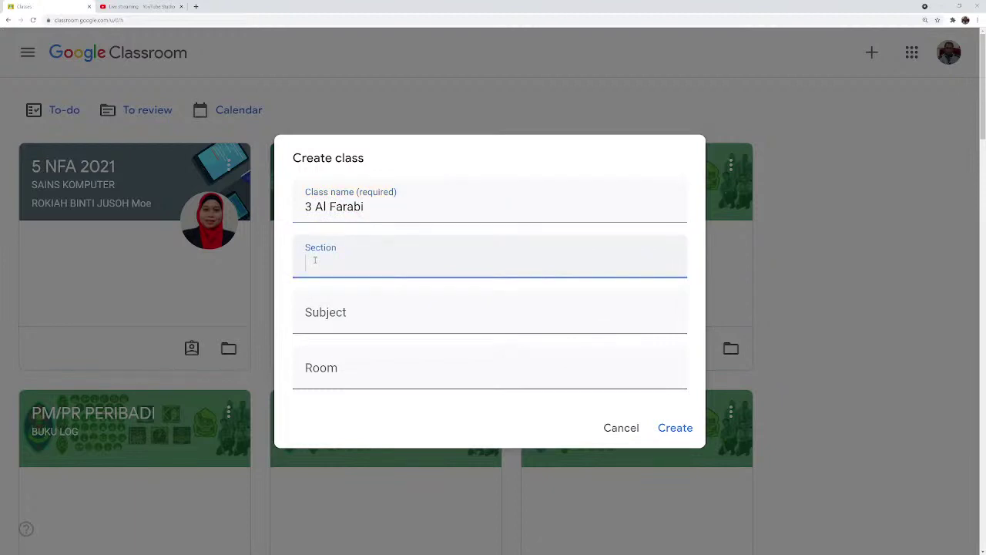
{"action": "left_click", "coordinate": [315, 319]}
{"action": "left_click", "coordinate": [312, 262]}
{"action": "type", "text": "Sejarah"}
{"action": "left_click", "coordinate": [322, 317]}
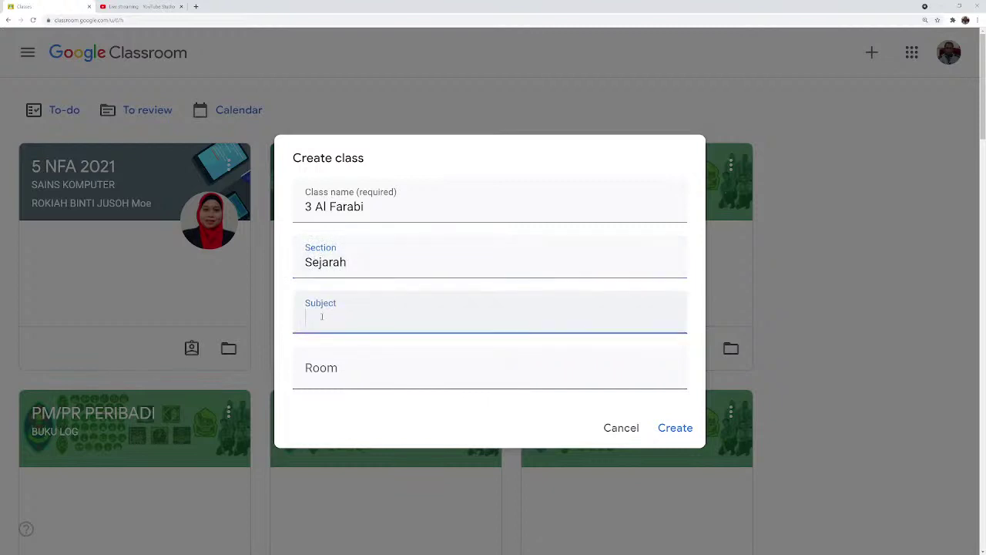
{"action": "type", "text": "Sejarah"}
Set the new class's room to "SMK TUN TELANAI" and create the class.
{"action": "scroll", "coordinate": [494, 347], "scroll_direction": "down", "scroll_amount": 1}
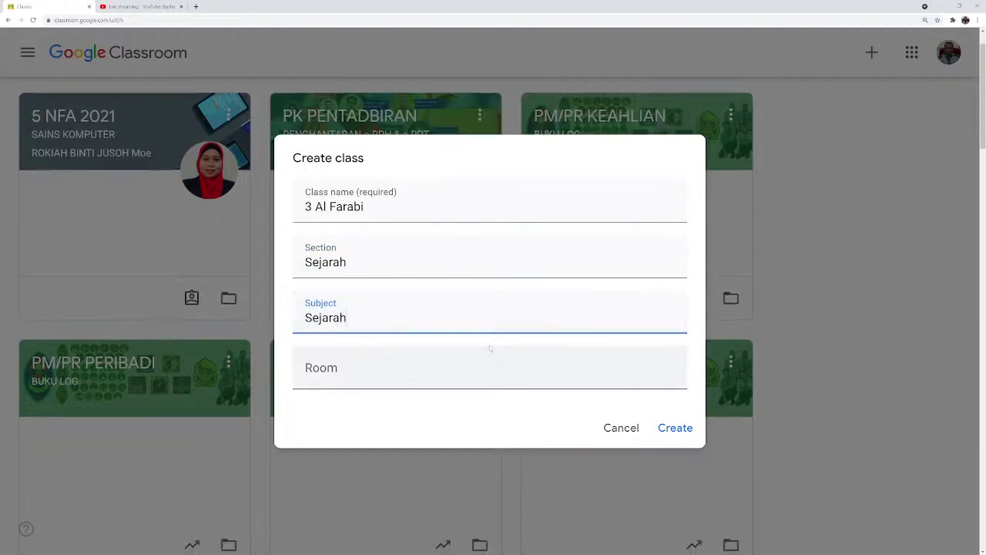
{"action": "left_click", "coordinate": [333, 368]}
{"action": "scroll", "coordinate": [473, 335], "scroll_direction": "up", "scroll_amount": 1}
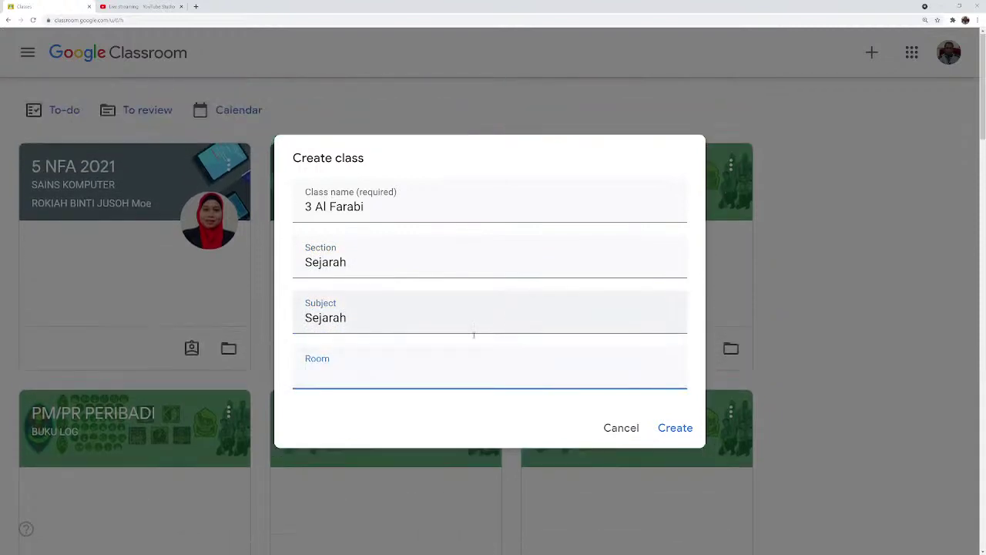
{"action": "type", "text": "S"}
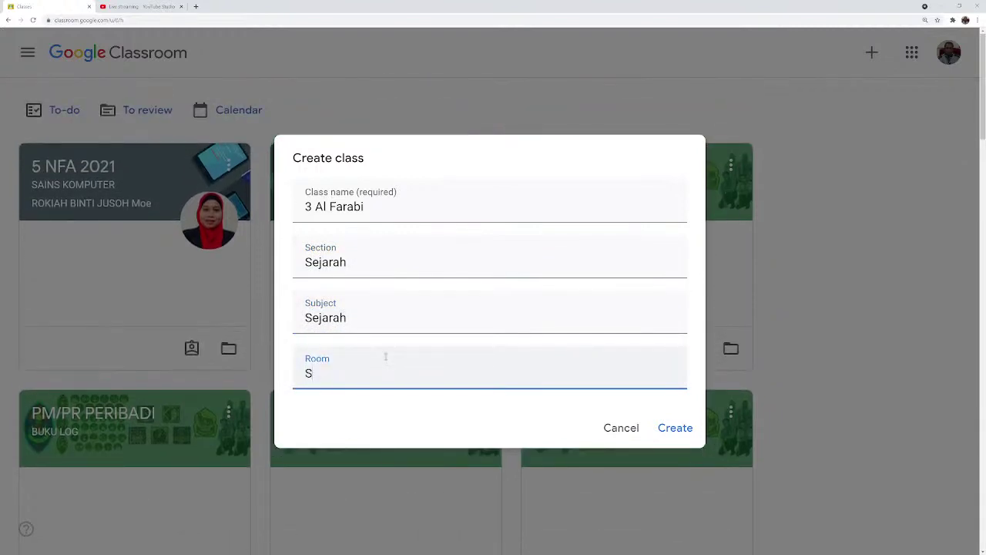
{"action": "type", "text": "MK TUN TELANAI"}
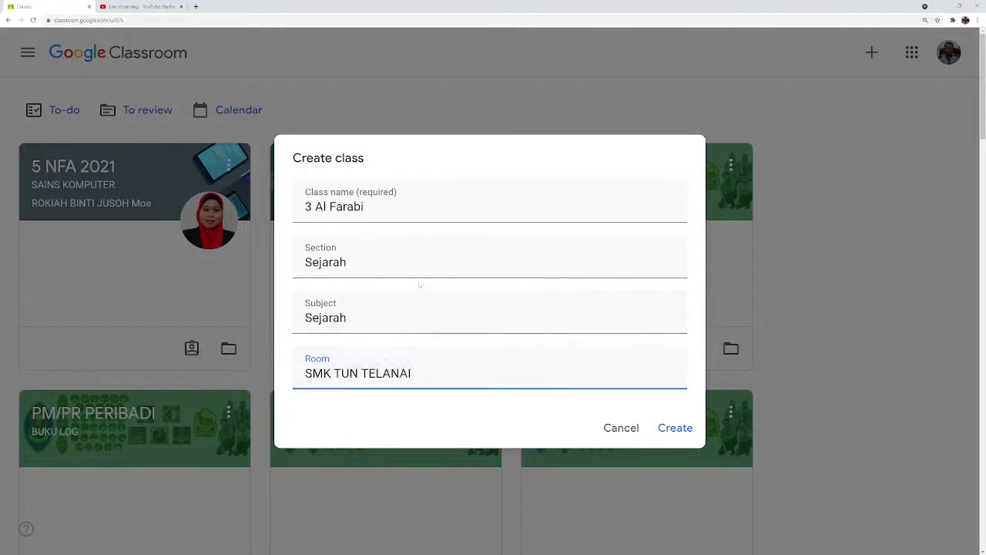
{"action": "left_click", "coordinate": [681, 431]}
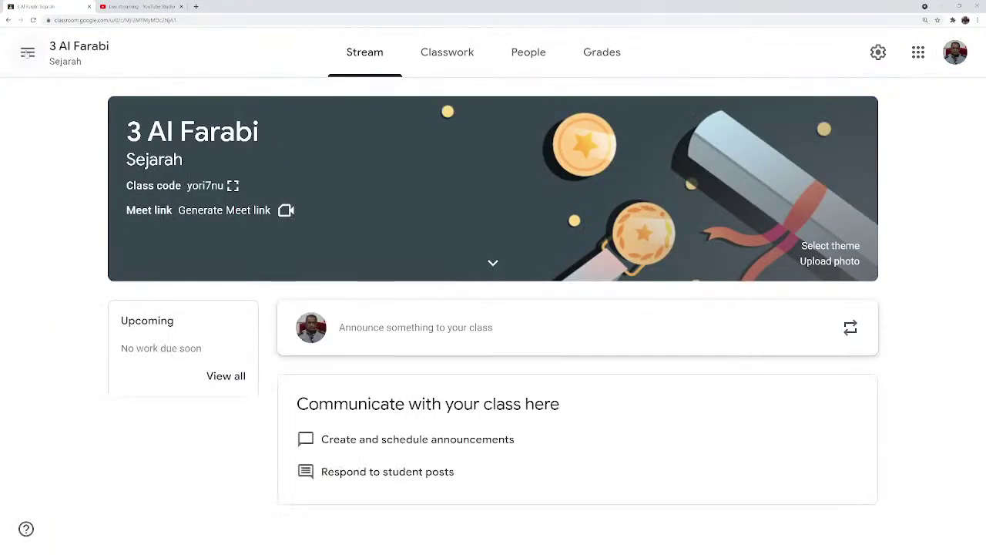
Return to the list of all classes and reopen the 3 Al Farabi class from its card.
{"action": "left_click", "coordinate": [28, 52]}
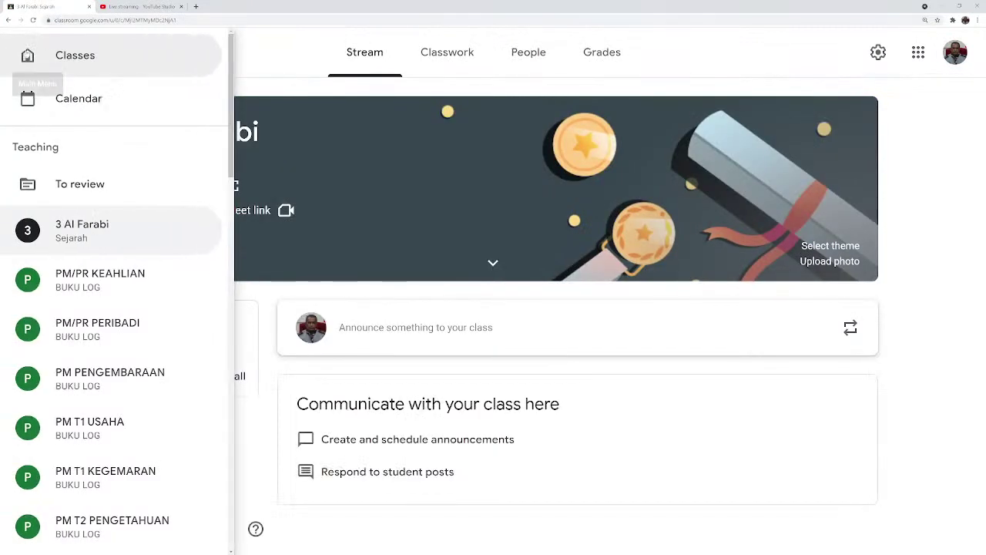
{"action": "left_click", "coordinate": [75, 57]}
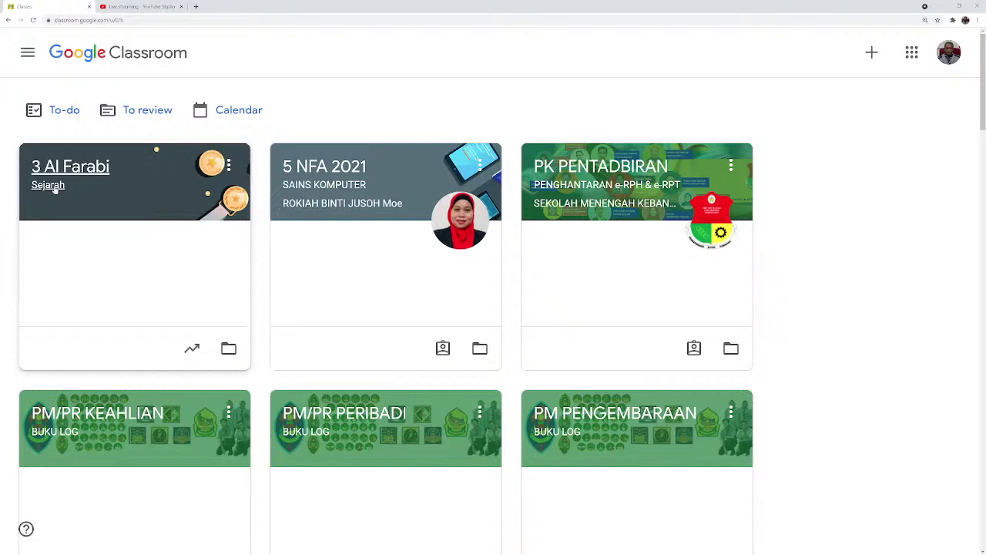
{"action": "left_click", "coordinate": [94, 174]}
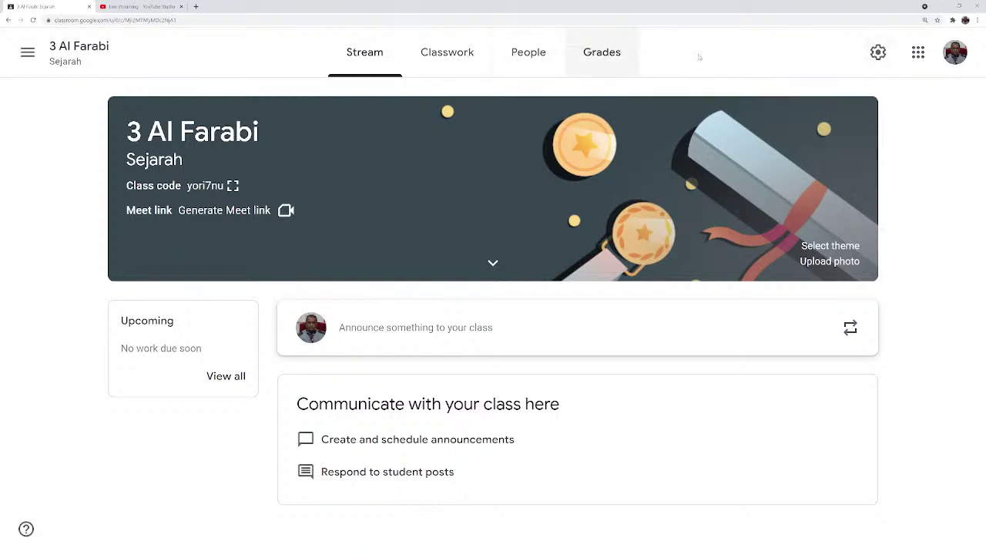
Open the settings of the 3 Al Farabi class and copy its invite link.
{"action": "left_click", "coordinate": [878, 52]}
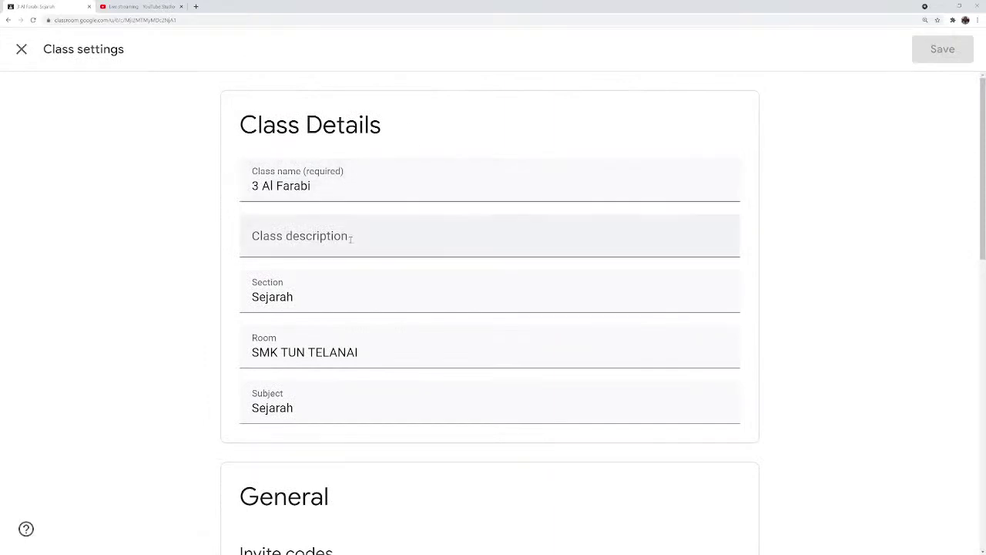
{"action": "scroll", "coordinate": [343, 235], "scroll_direction": "down", "scroll_amount": 2}
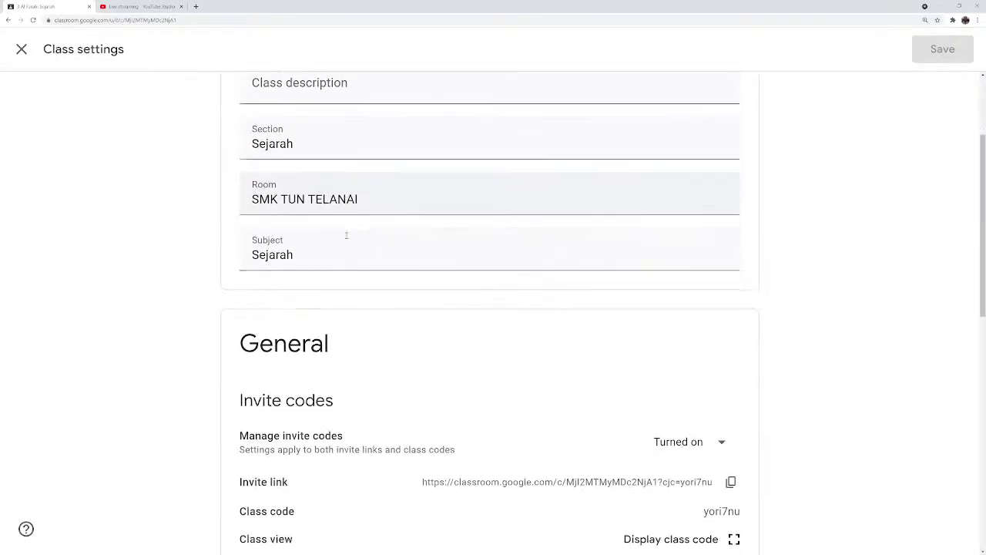
{"action": "scroll", "coordinate": [347, 245], "scroll_direction": "down", "scroll_amount": 1}
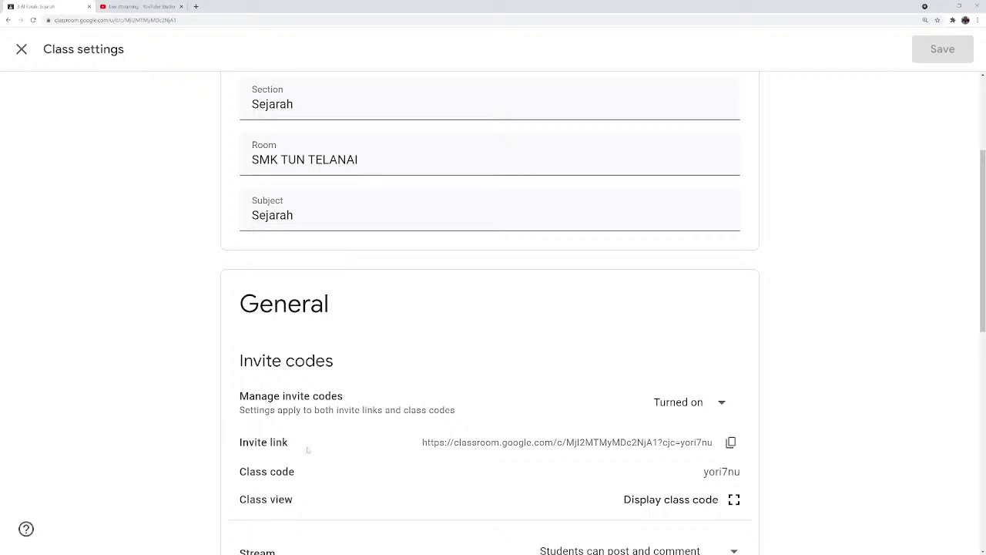
{"action": "left_click", "coordinate": [732, 444]}
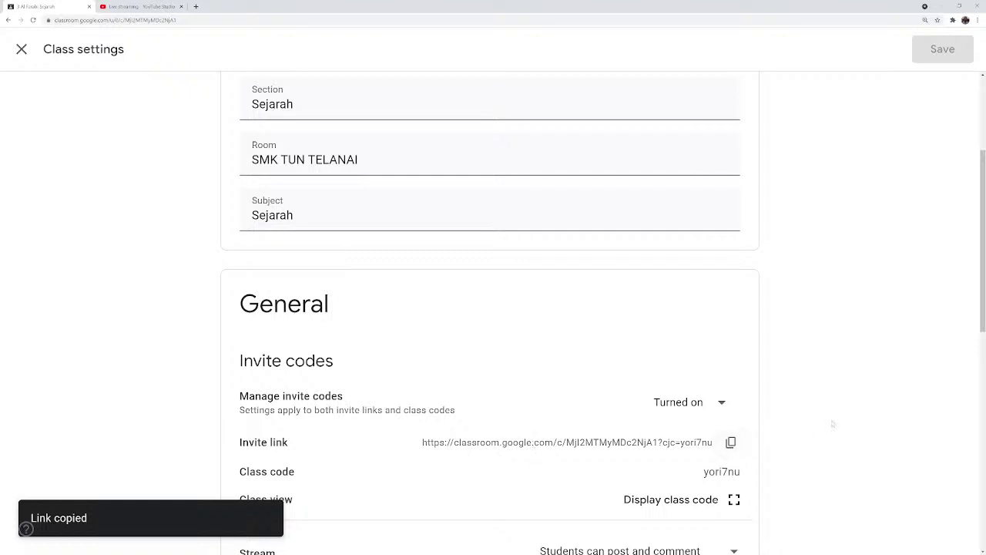
Display the class code enlarged from the invite code settings and close the enlarged view.
{"action": "scroll", "coordinate": [430, 433], "scroll_direction": "down", "scroll_amount": 1}
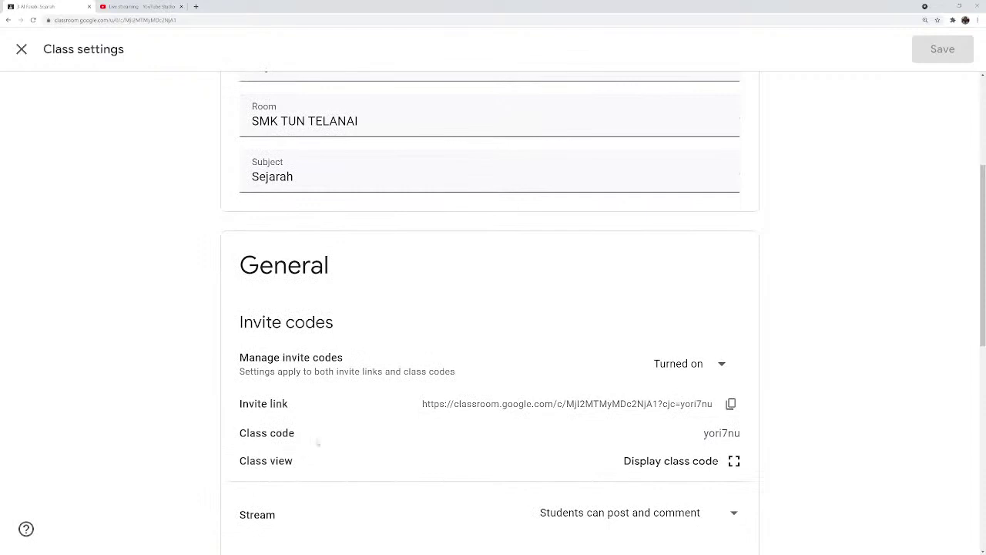
{"action": "left_click", "coordinate": [735, 463]}
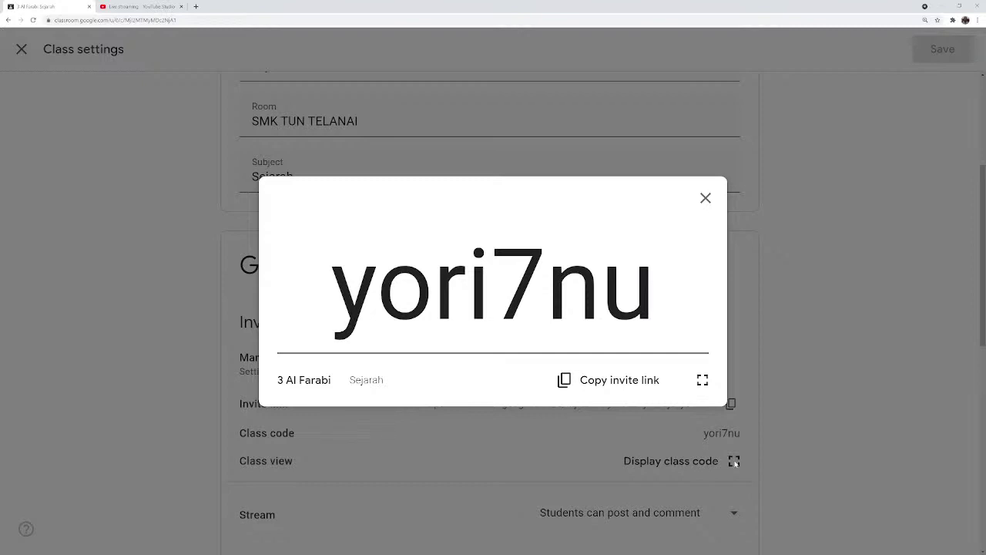
{"action": "left_click", "coordinate": [705, 198]}
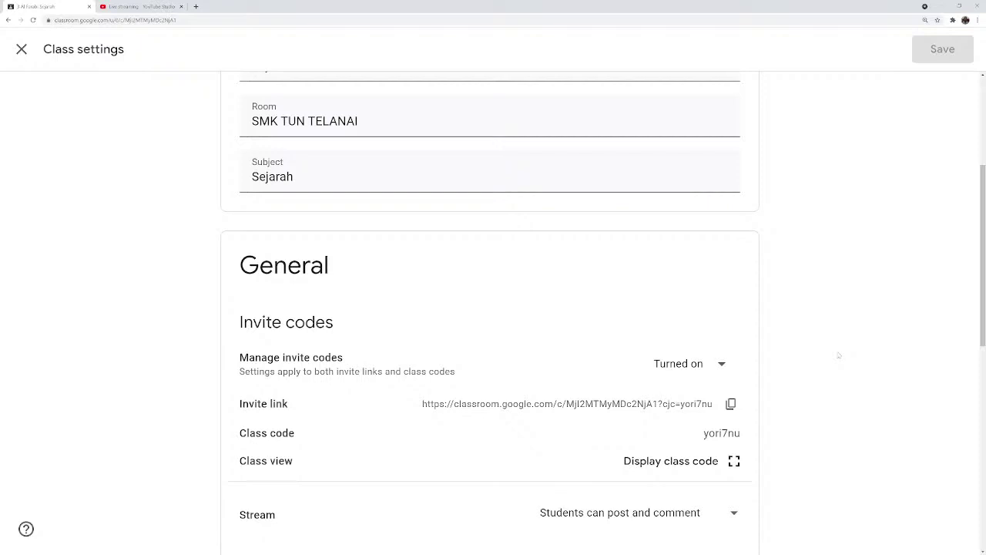
Review the General class settings and generate a Meet link for the class.
{"action": "scroll", "coordinate": [839, 356], "scroll_direction": "down", "scroll_amount": 3}
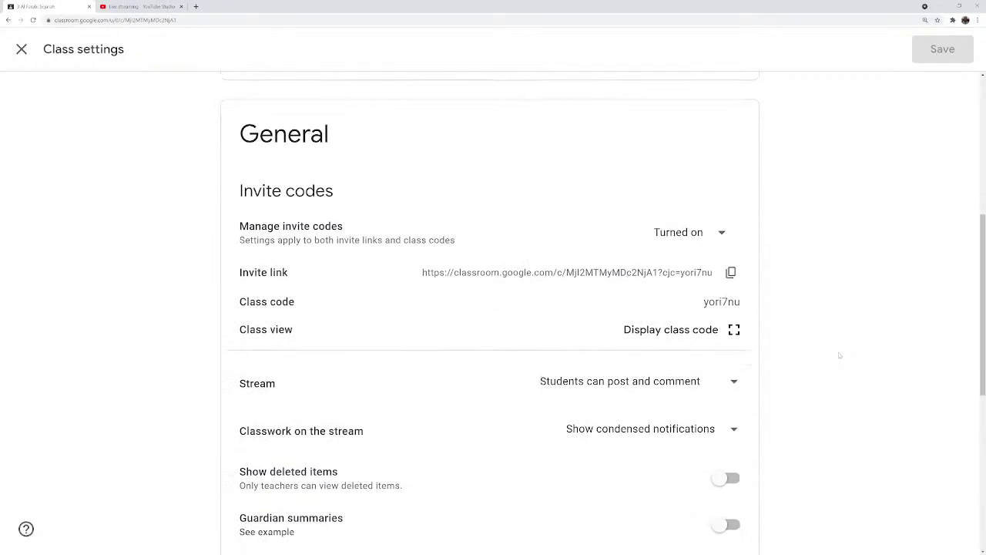
{"action": "scroll", "coordinate": [840, 355], "scroll_direction": "down", "scroll_amount": 2}
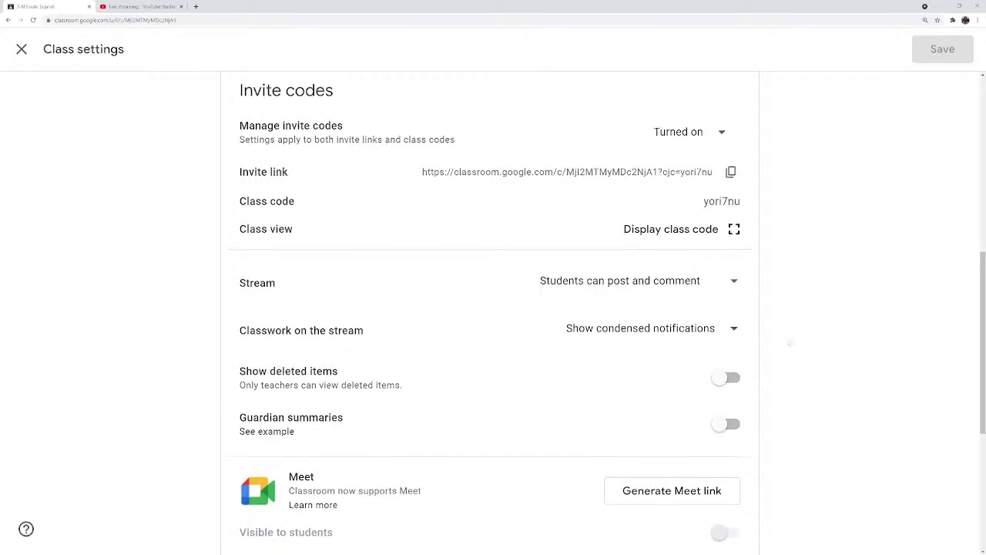
{"action": "scroll", "coordinate": [793, 344], "scroll_direction": "down", "scroll_amount": 1}
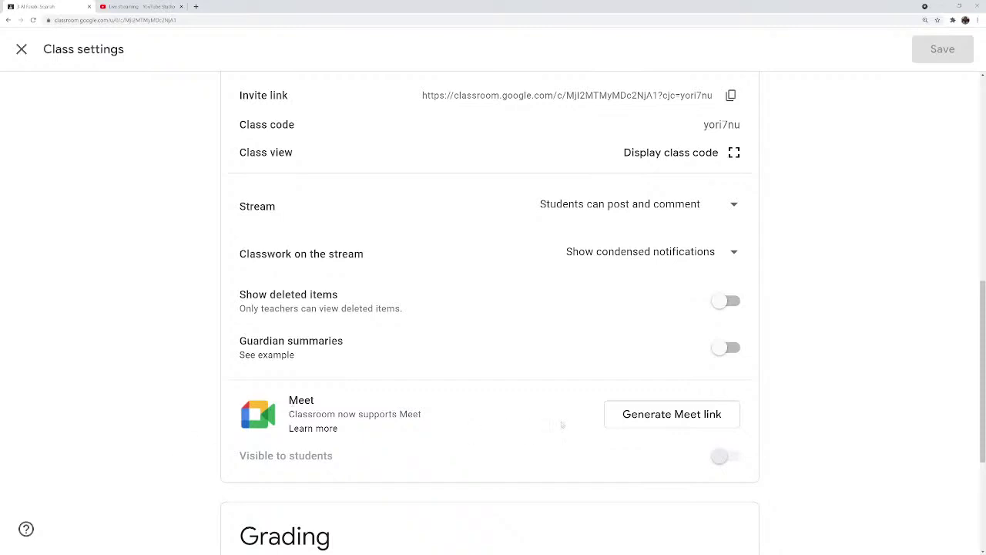
{"action": "left_click", "coordinate": [696, 417]}
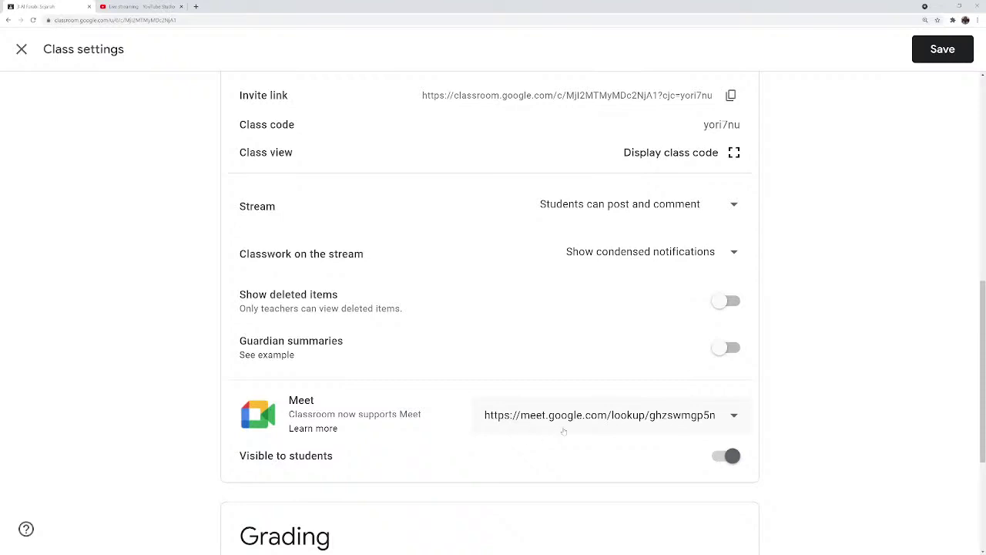
Set the overall grade calculation to Total points and add a blank grade category.
{"action": "scroll", "coordinate": [828, 401], "scroll_direction": "down", "scroll_amount": 3}
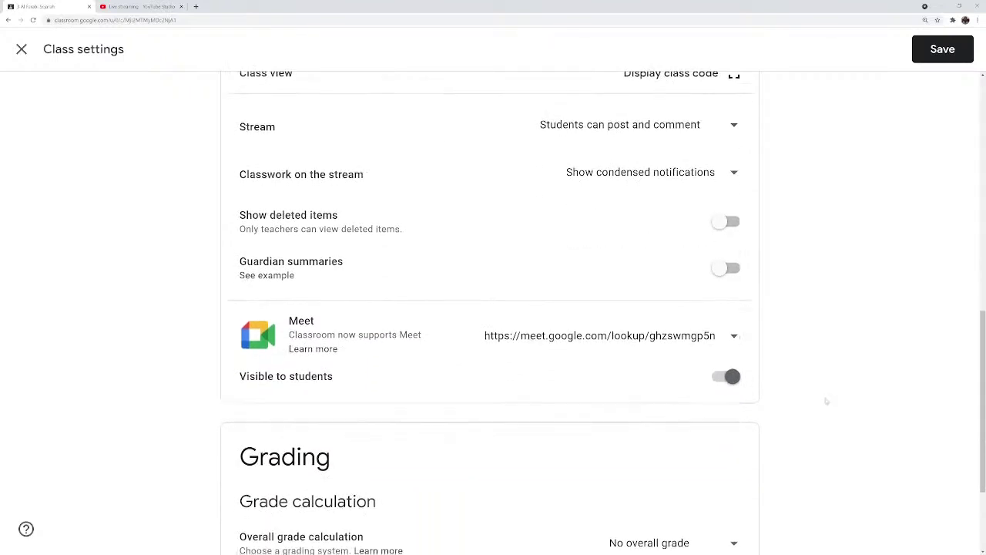
{"action": "scroll", "coordinate": [337, 361], "scroll_direction": "down", "scroll_amount": 1}
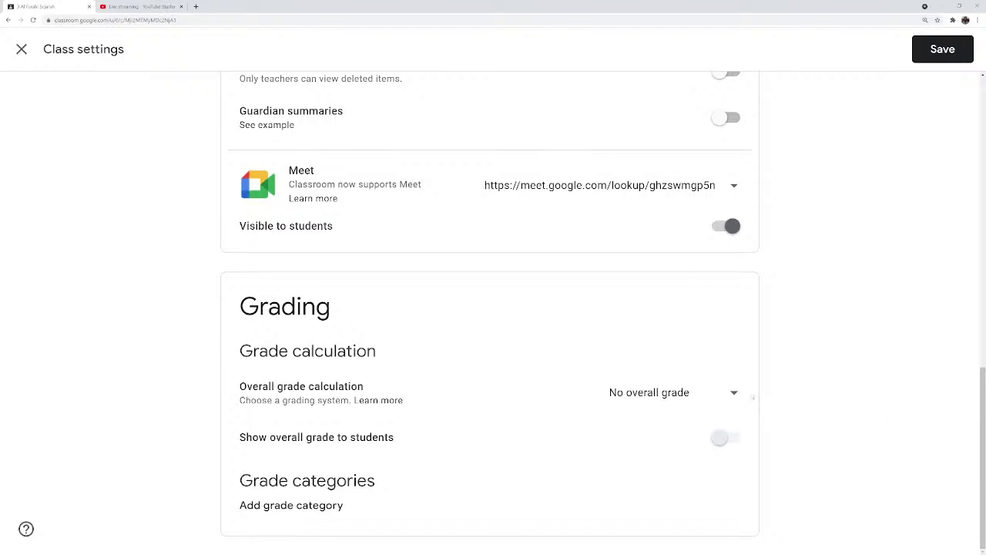
{"action": "left_click", "coordinate": [734, 393]}
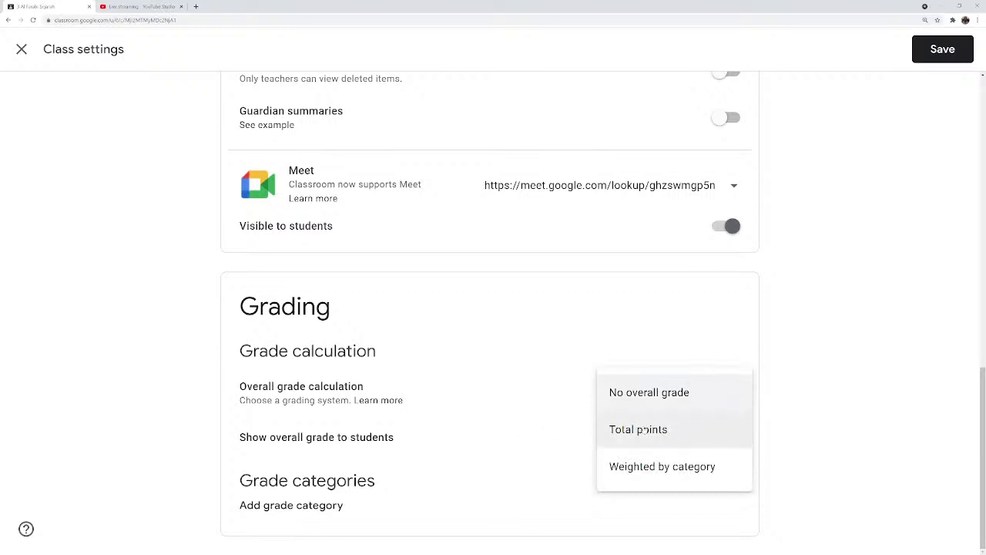
{"action": "left_click", "coordinate": [643, 430]}
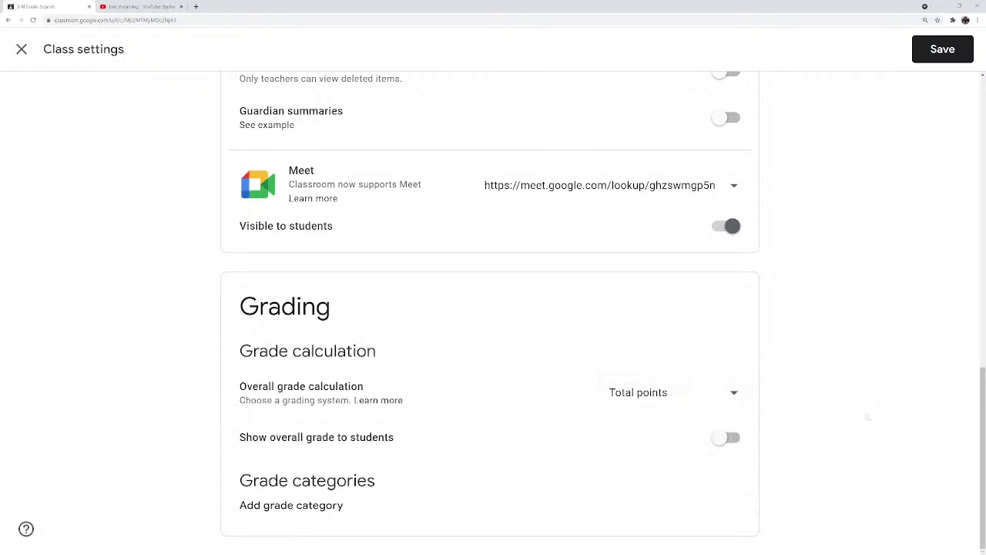
{"action": "left_click", "coordinate": [329, 507]}
{"action": "scroll", "coordinate": [517, 470], "scroll_direction": "down", "scroll_amount": 1}
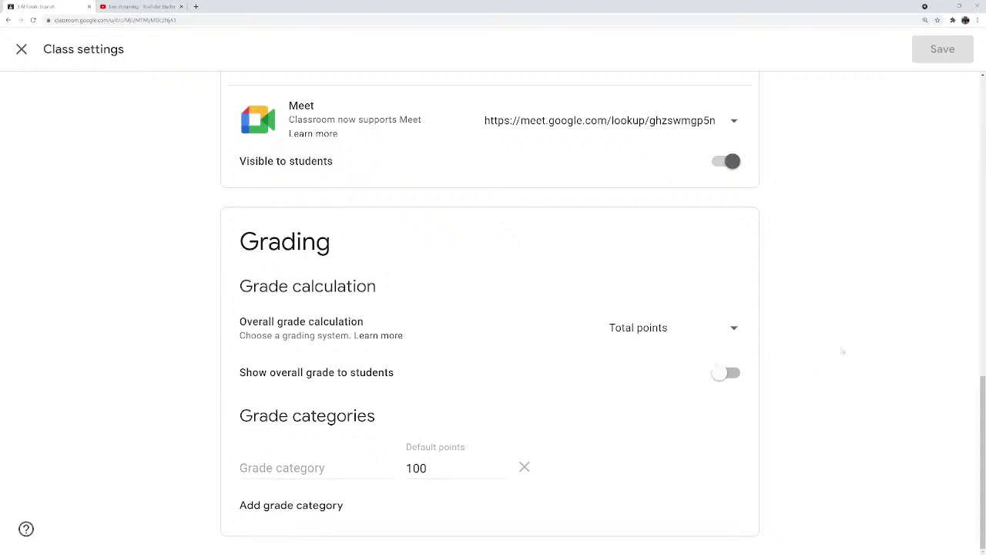
Leave the class settings and discard the unsaved changes, returning to the class stream.
{"action": "scroll", "coordinate": [843, 350], "scroll_direction": "up", "scroll_amount": 3}
{"action": "scroll", "coordinate": [839, 349], "scroll_direction": "up", "scroll_amount": 9}
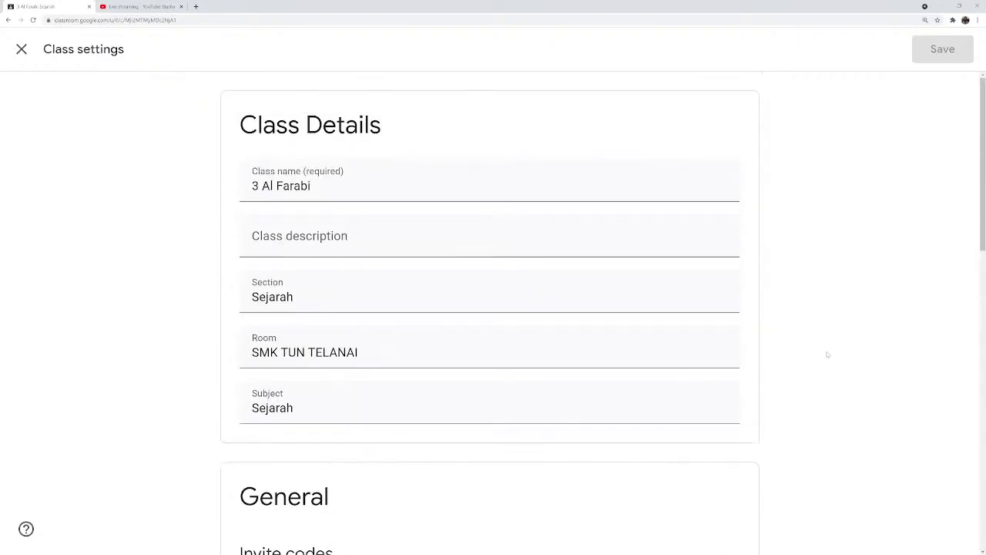
{"action": "left_click", "coordinate": [22, 49]}
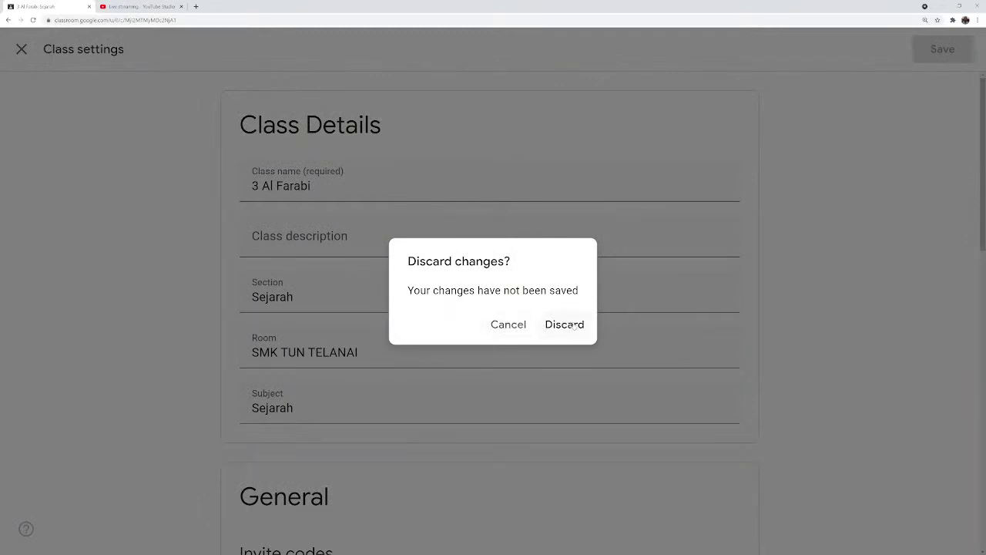
{"action": "left_click", "coordinate": [507, 324]}
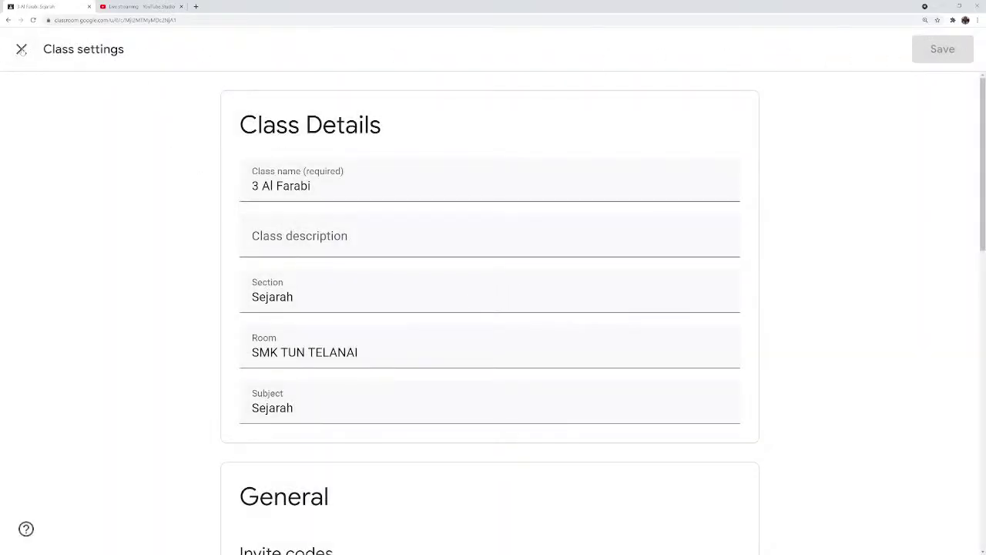
{"action": "left_click", "coordinate": [21, 48]}
{"action": "left_click", "coordinate": [574, 327]}
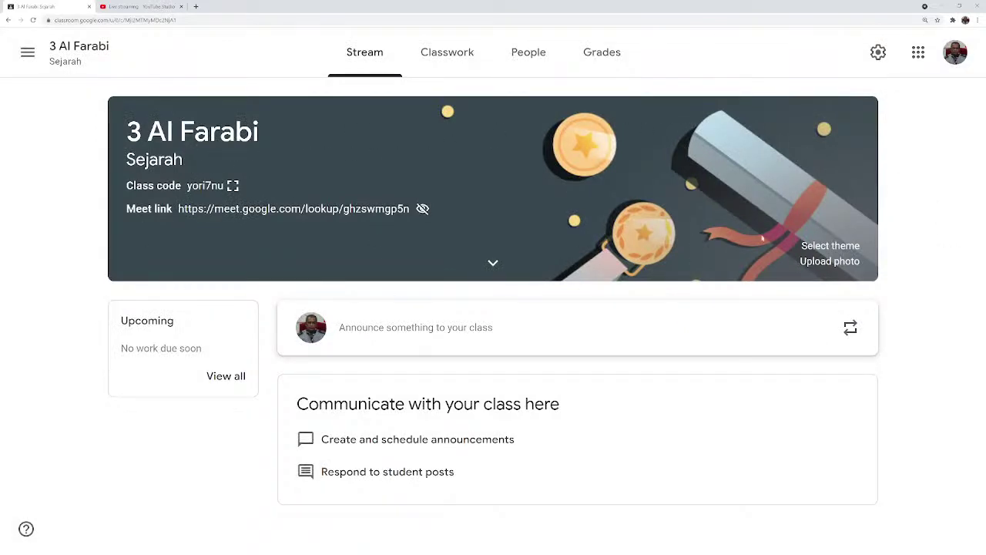
Look at the header photo upload option without choosing a photo, and apply the General theme showing a tablet, phone and laptop.
{"action": "left_click", "coordinate": [830, 261]}
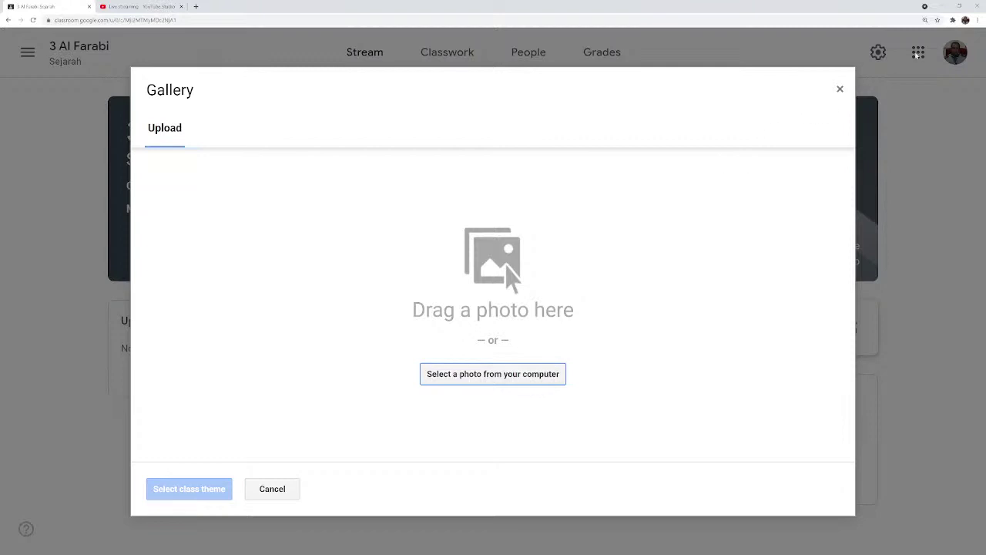
{"action": "left_click", "coordinate": [840, 90]}
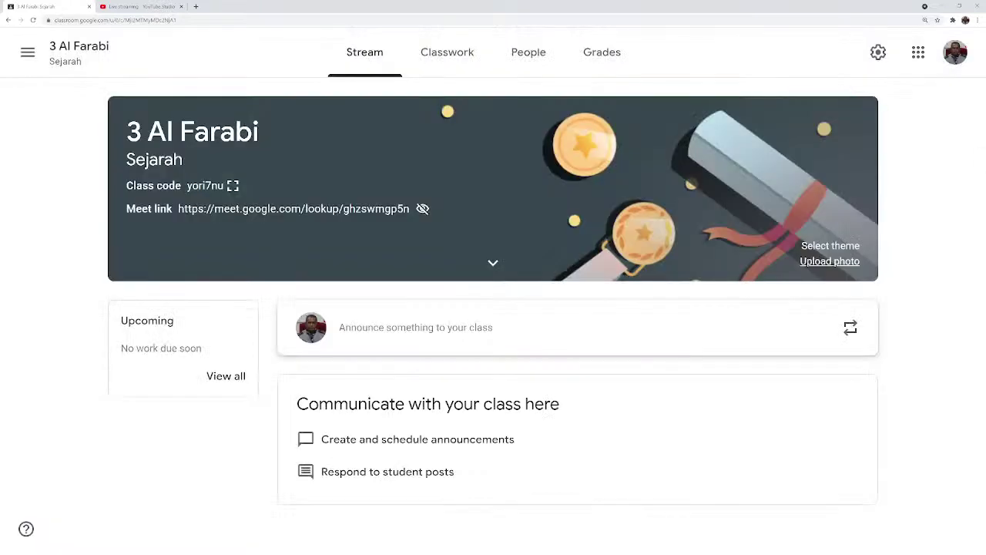
{"action": "left_click", "coordinate": [836, 245]}
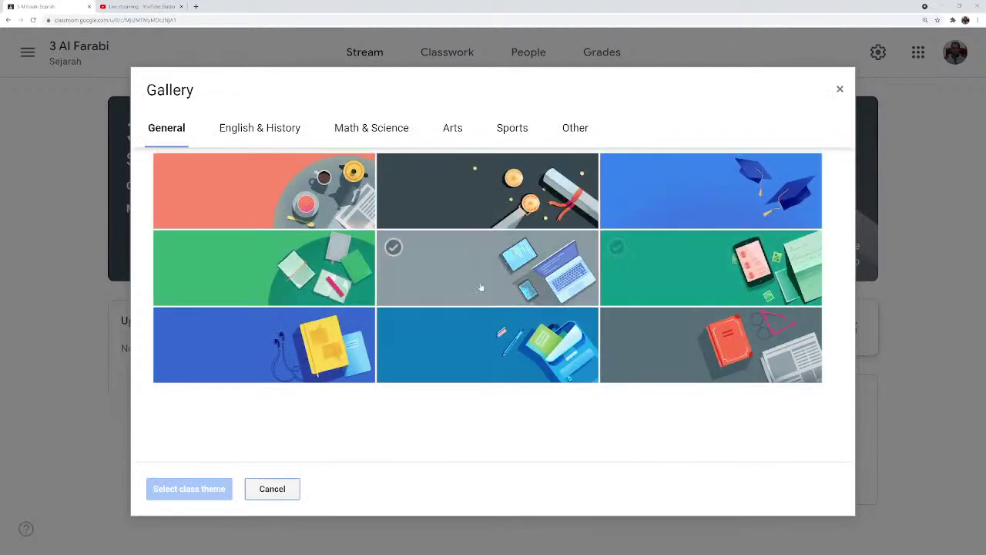
{"action": "left_click", "coordinate": [503, 275]}
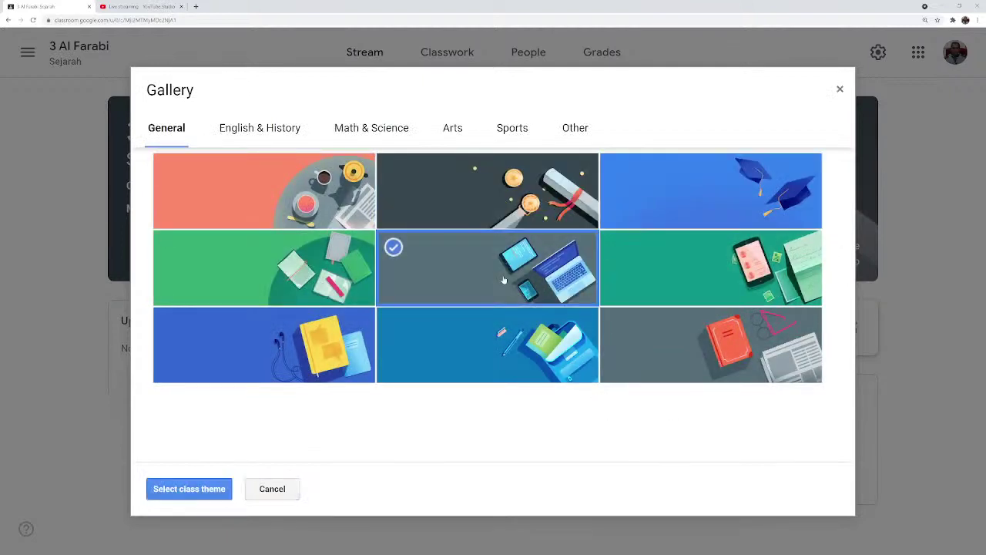
{"action": "left_click", "coordinate": [193, 494]}
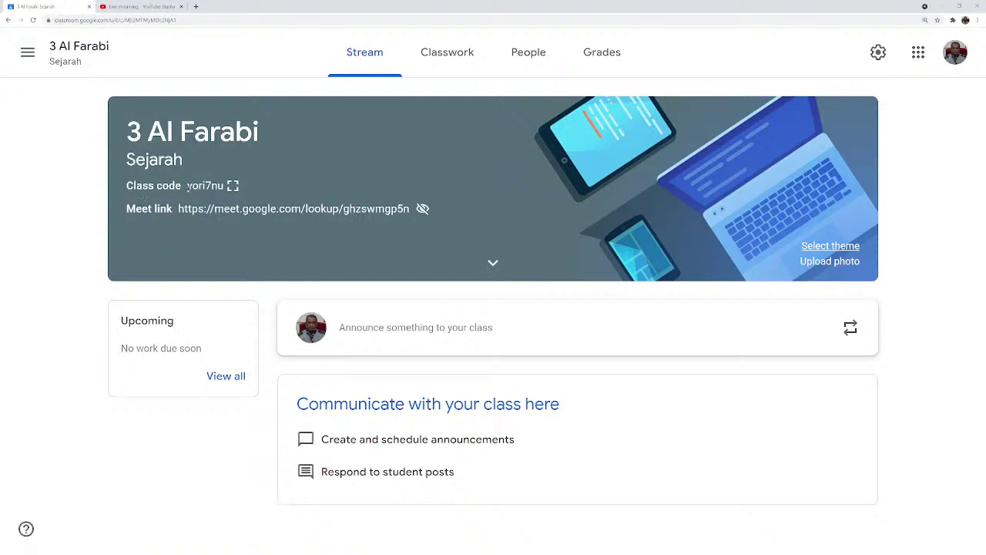
Highlight the class code in the stream header, view it enlarged, and close the enlarged view.
{"action": "left_click_drag", "start_coordinate": [187, 186], "coordinate": [226, 185]}
{"action": "left_click", "coordinate": [233, 186]}
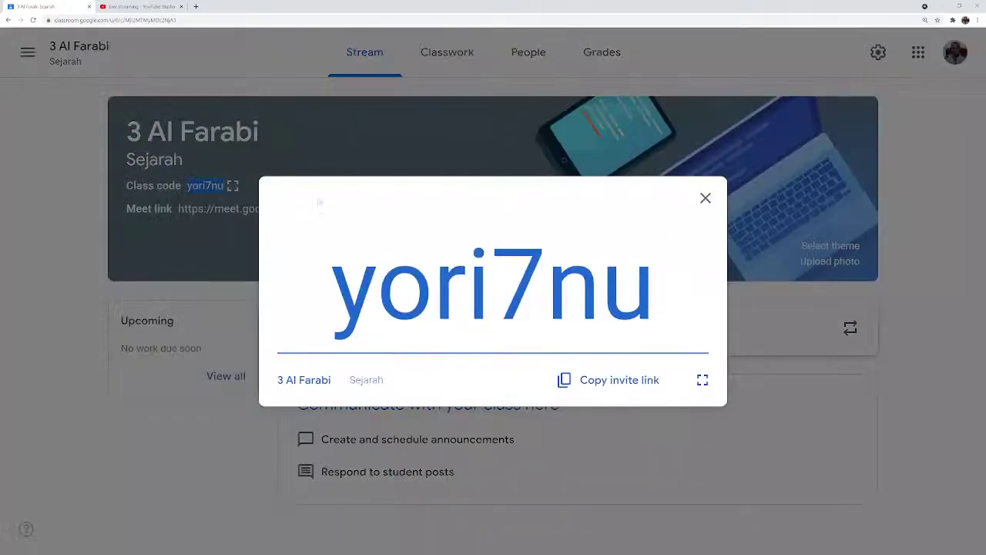
{"action": "left_click", "coordinate": [706, 198]}
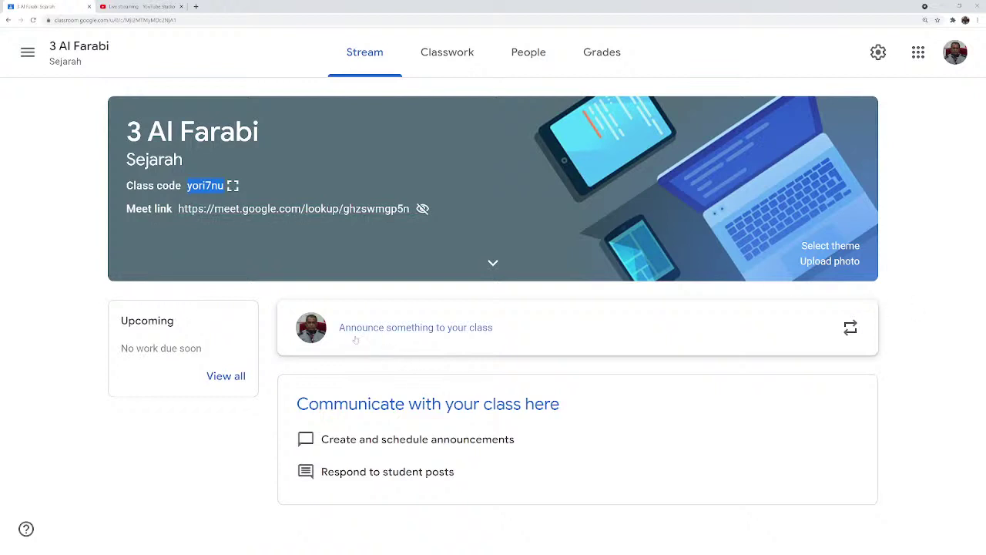
Post the announcement "SELAMAT DATANG" to all students on the class stream.
{"action": "left_click", "coordinate": [461, 333]}
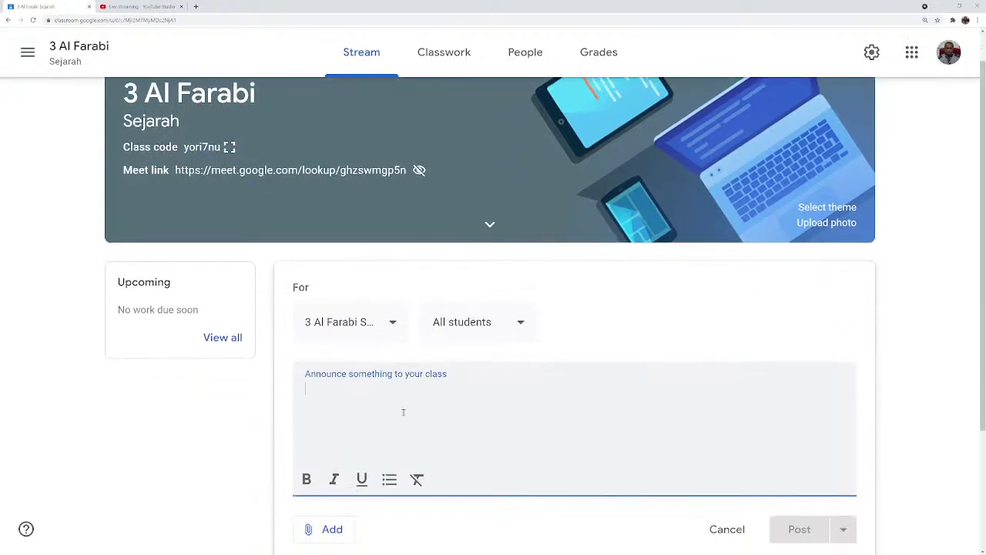
{"action": "type", "text": "SELAMAT DATANG"}
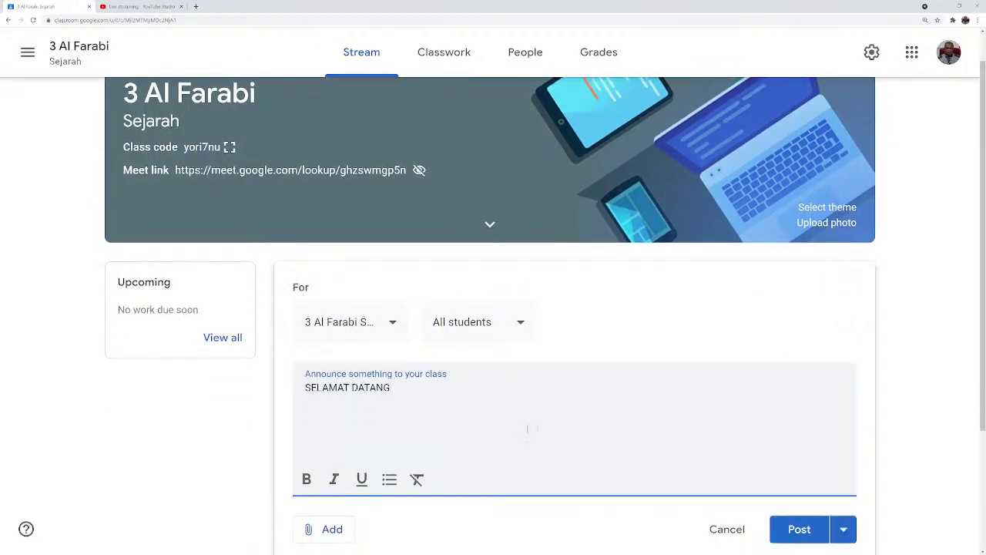
{"action": "left_click", "coordinate": [800, 529]}
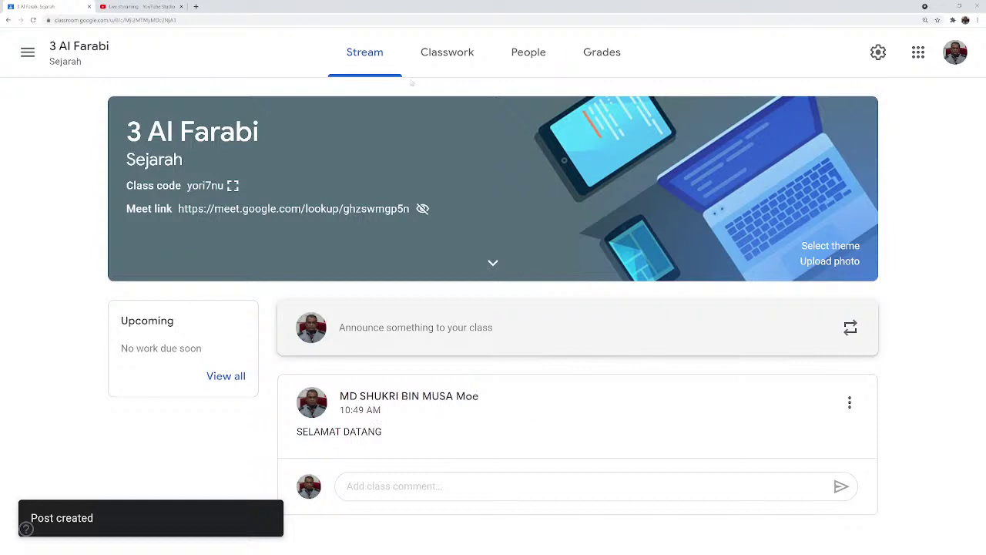
Look at the teacher and student invitation forms for the class, closing each without inviting anyone.
{"action": "left_click", "coordinate": [529, 52]}
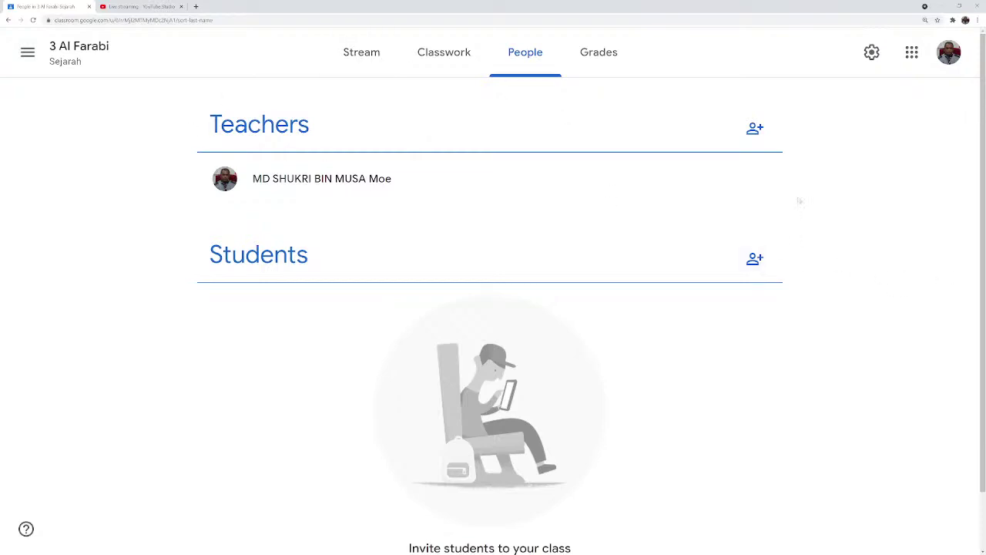
{"action": "left_click", "coordinate": [758, 132]}
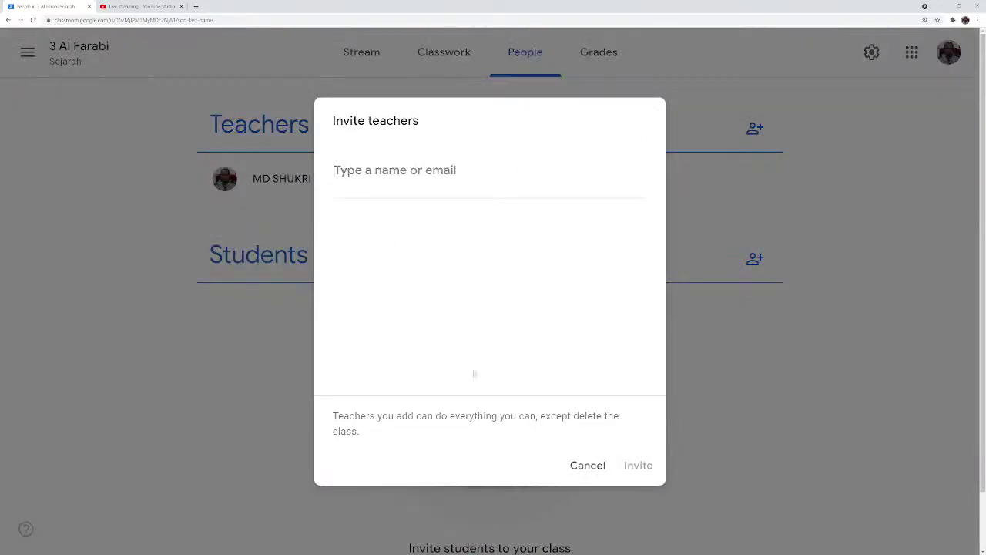
{"action": "left_click", "coordinate": [588, 466]}
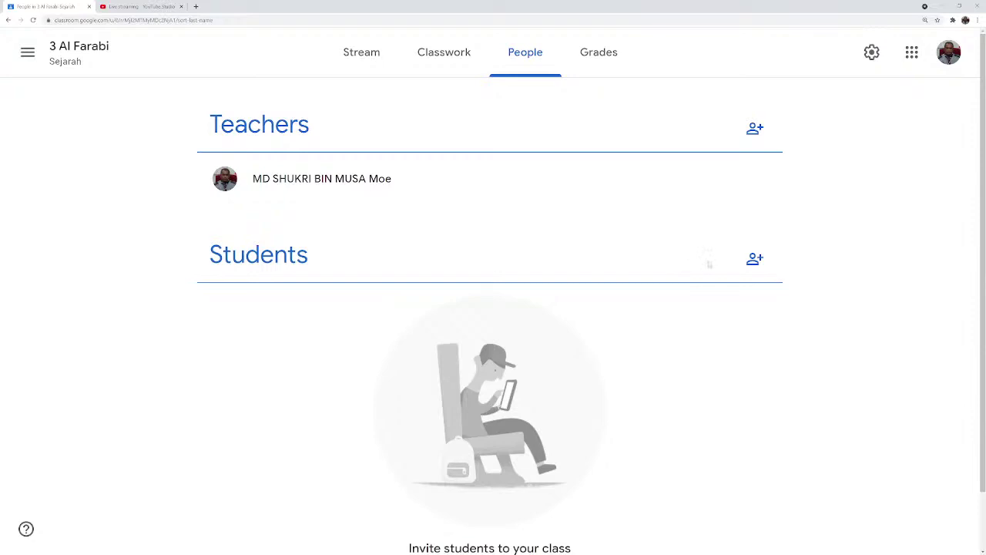
{"action": "left_click", "coordinate": [756, 261]}
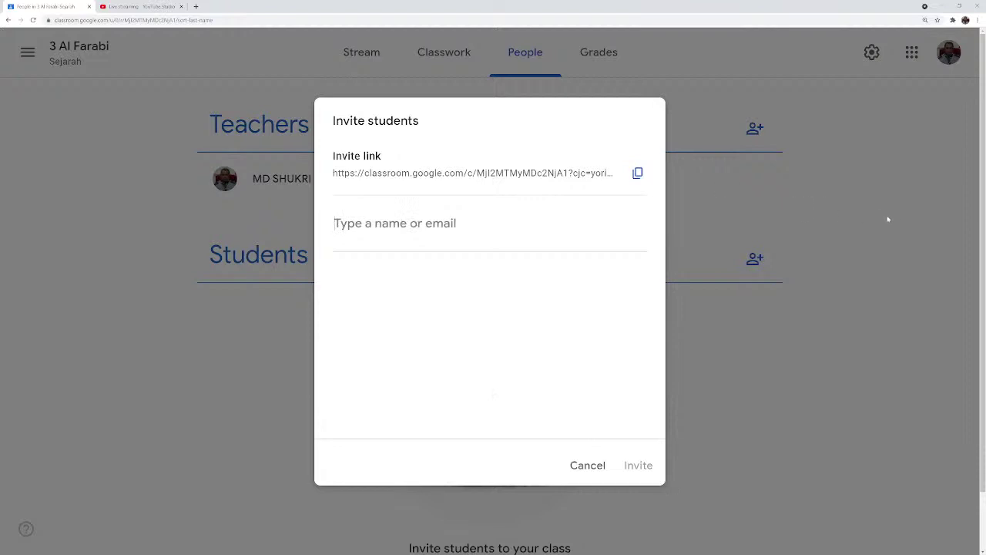
{"action": "left_click", "coordinate": [588, 465]}
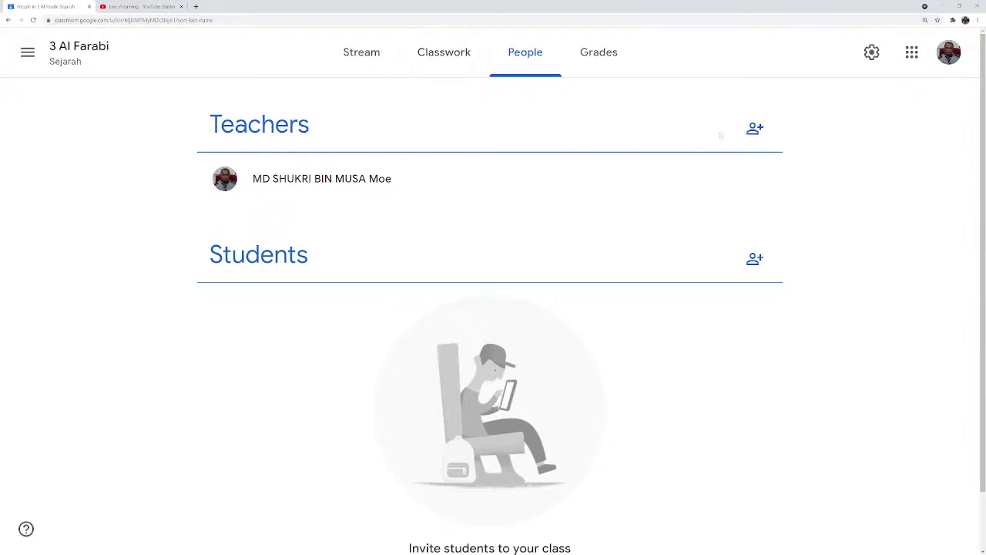
Start a new classwork assignment titled "hANTAR nOTA" and set its points to Ungraded.
{"action": "left_click", "coordinate": [443, 56]}
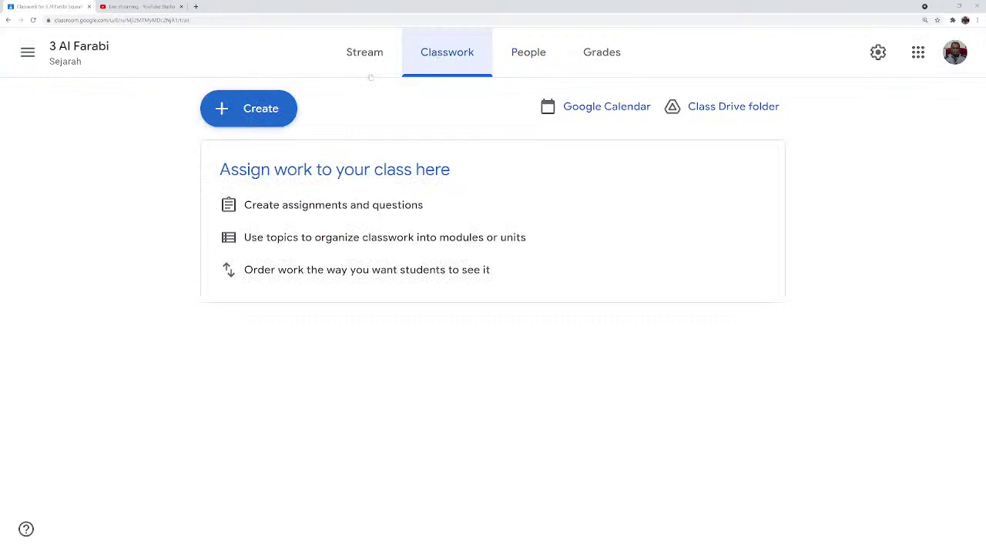
{"action": "left_click", "coordinate": [264, 111]}
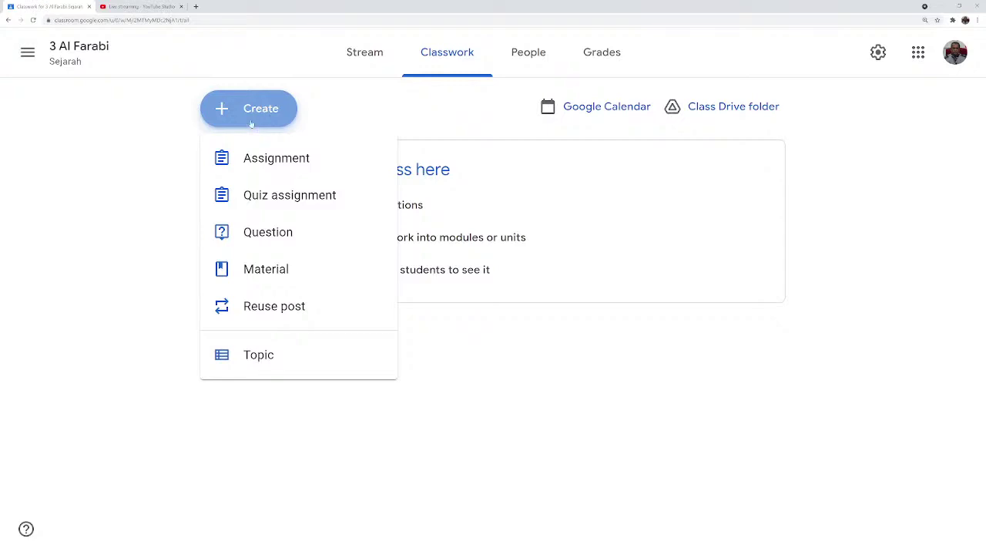
{"action": "left_click", "coordinate": [282, 161]}
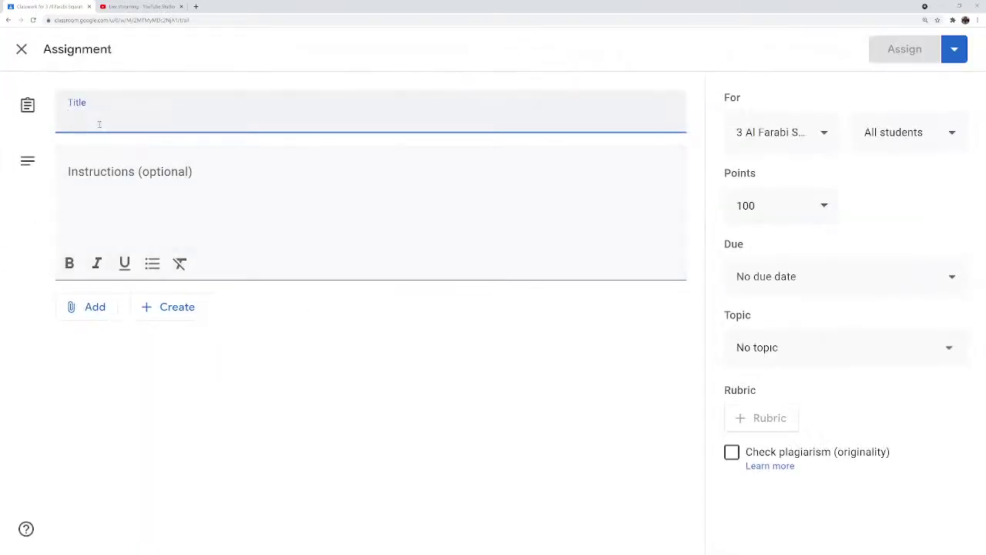
{"action": "type", "text": "hANTAR "}
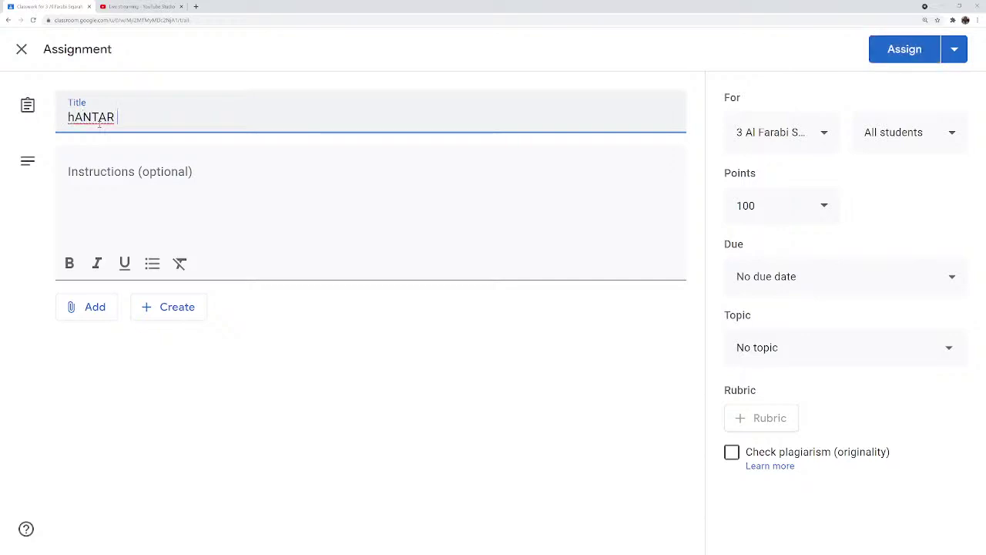
{"action": "type", "text": "nOTA"}
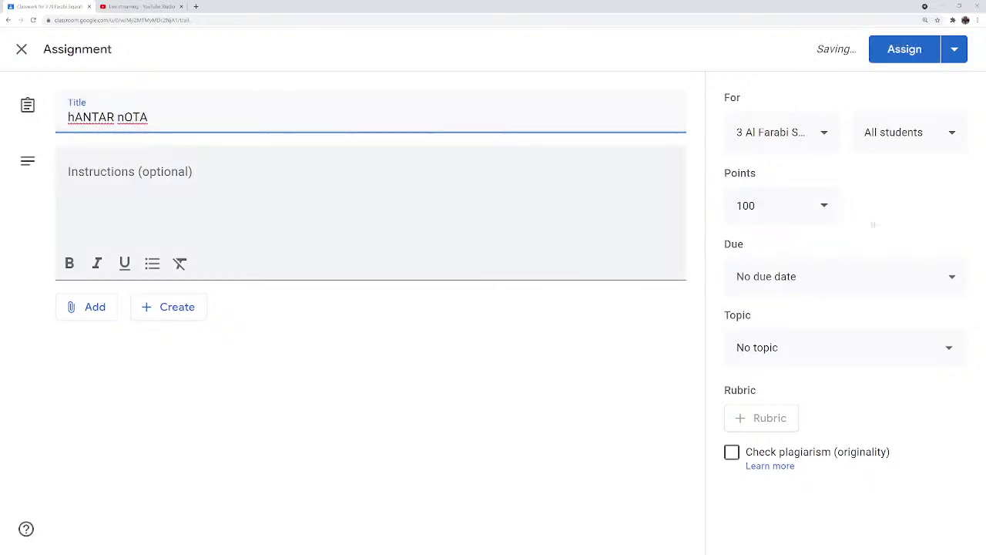
{"action": "left_click", "coordinate": [826, 210]}
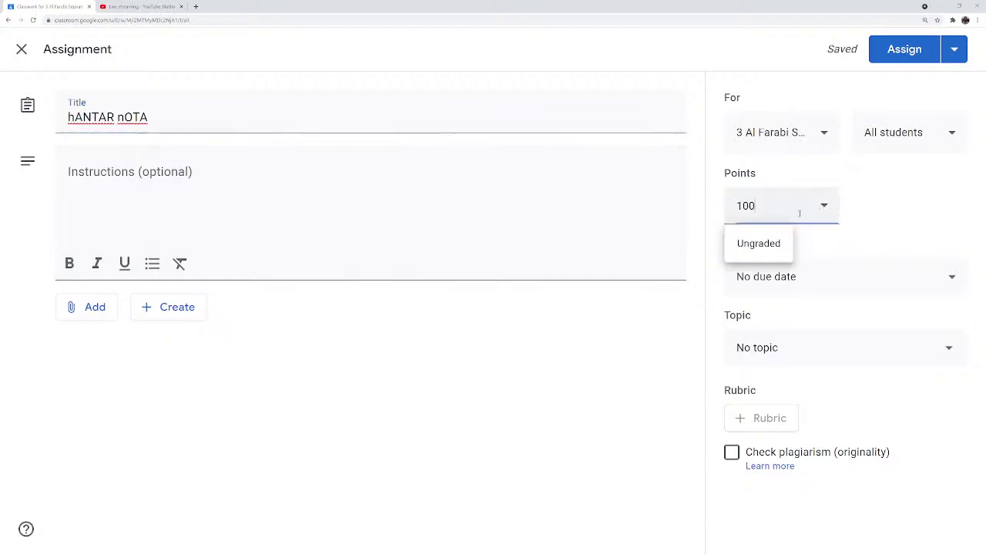
{"action": "left_click", "coordinate": [759, 243]}
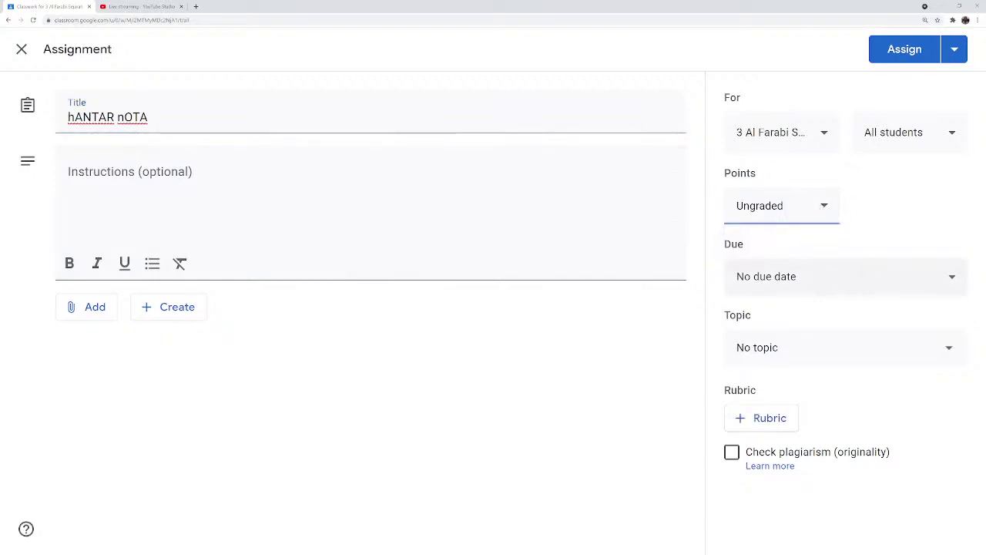
Leave the assignment without a due date and create the new topic "Nota" for it.
{"action": "left_click", "coordinate": [952, 279]}
{"action": "left_click", "coordinate": [945, 317]}
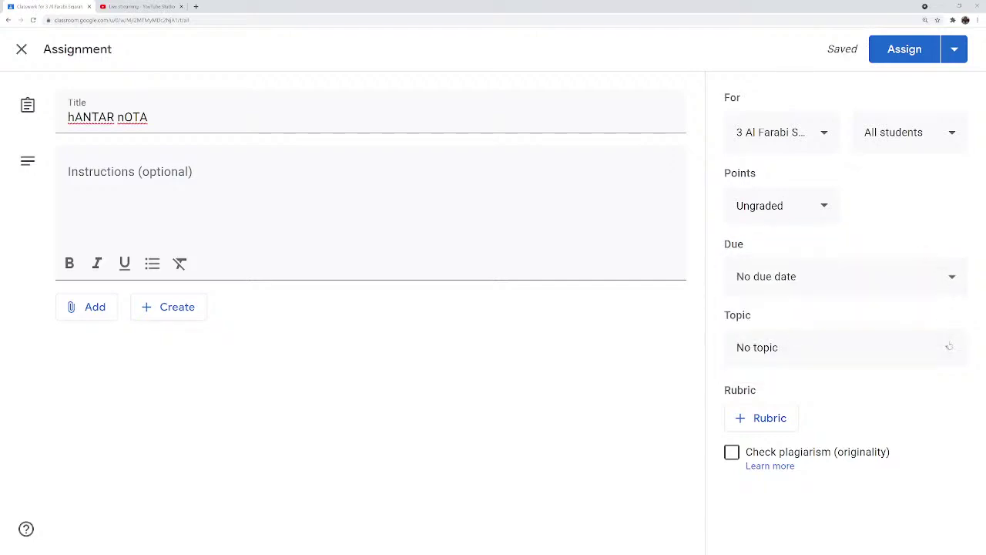
{"action": "left_click", "coordinate": [950, 348]}
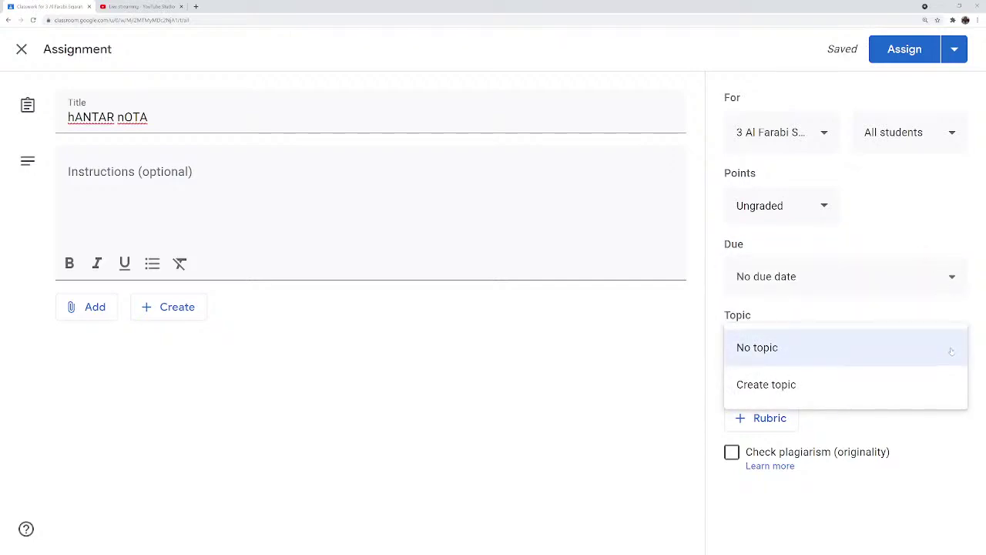
{"action": "left_click", "coordinate": [791, 388]}
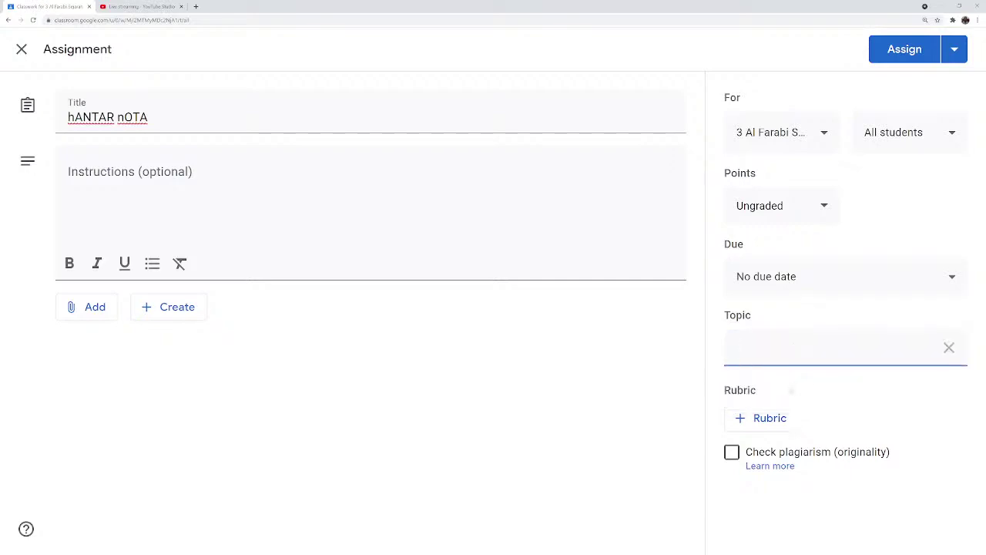
{"action": "type", "text": "nOTA"}
{"action": "key", "text": "BackSpace"}
{"action": "key", "text": "BackSpace"}
{"action": "key", "text": "BackSpace"}
{"action": "key", "text": "BackSpace"}
{"action": "type", "text": "Nota"}
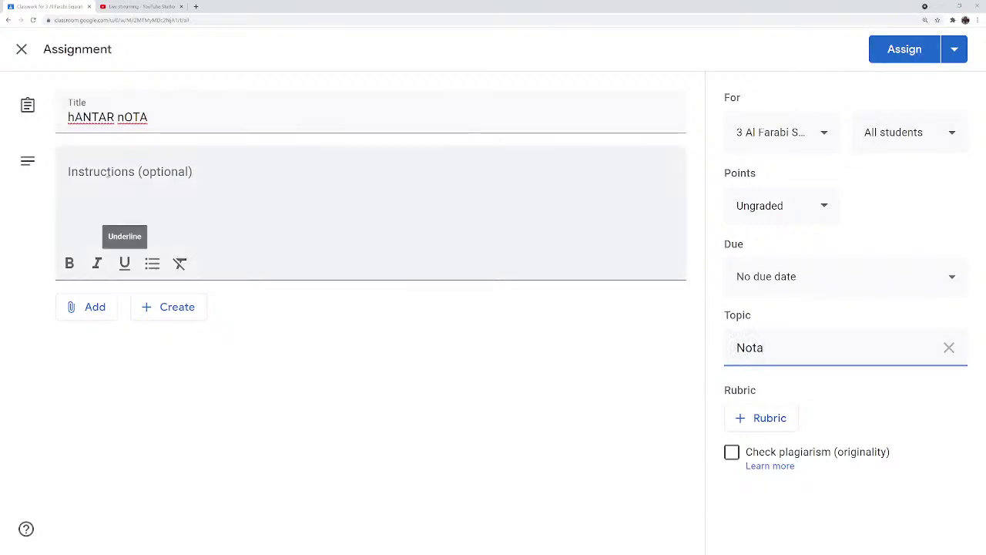
Enter the assignment instructions "Siala hantar nota bab 1" and assign it to the class.
{"action": "left_click", "coordinate": [108, 174]}
{"action": "type", "text": "Siala "}
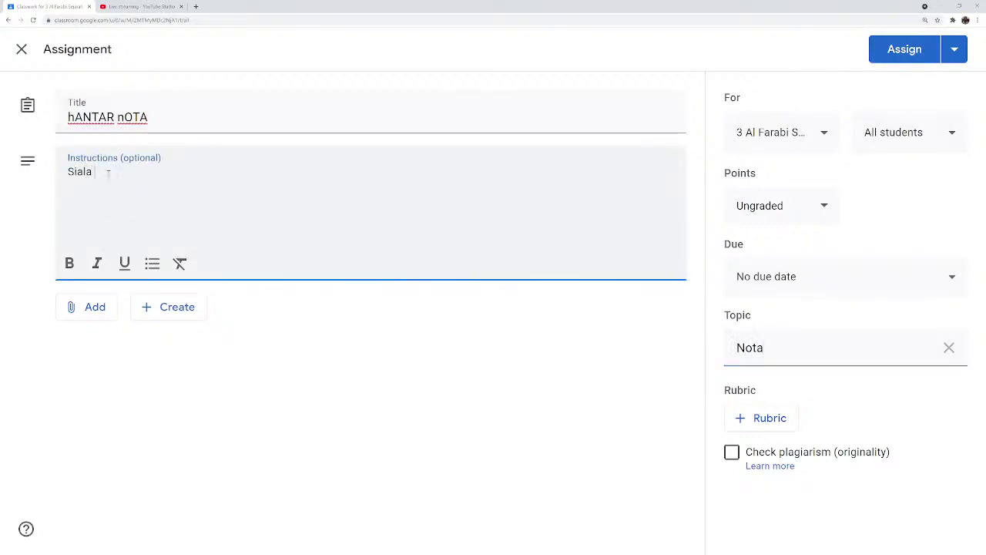
{"action": "type", "text": "hantar n"}
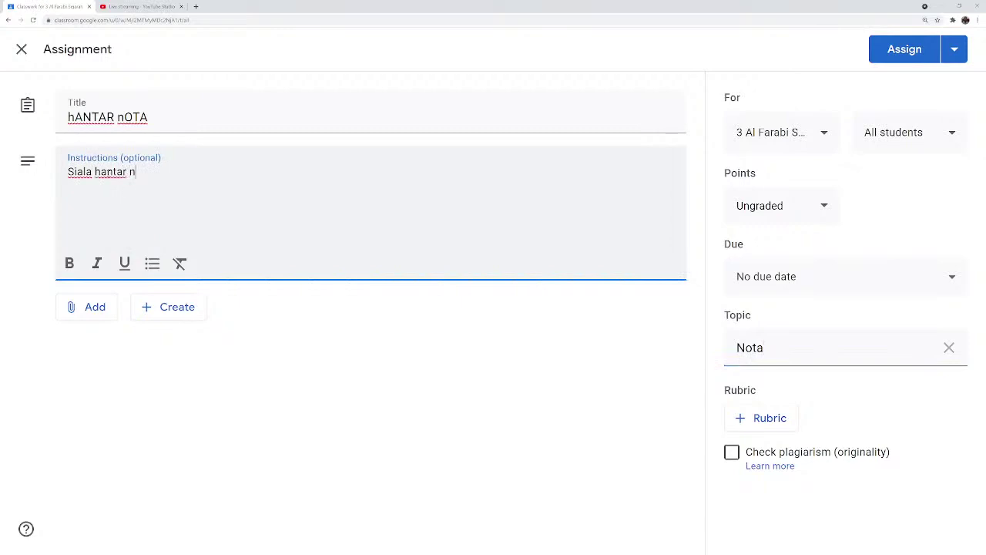
{"action": "type", "text": "ota bab 1"}
{"action": "left_click", "coordinate": [923, 50]}
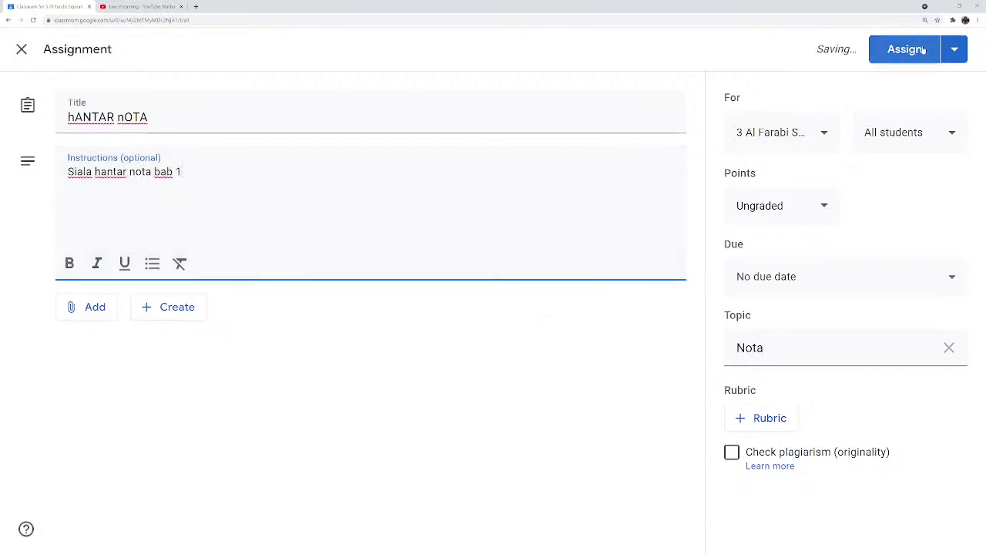
{"action": "left_click", "coordinate": [923, 48]}
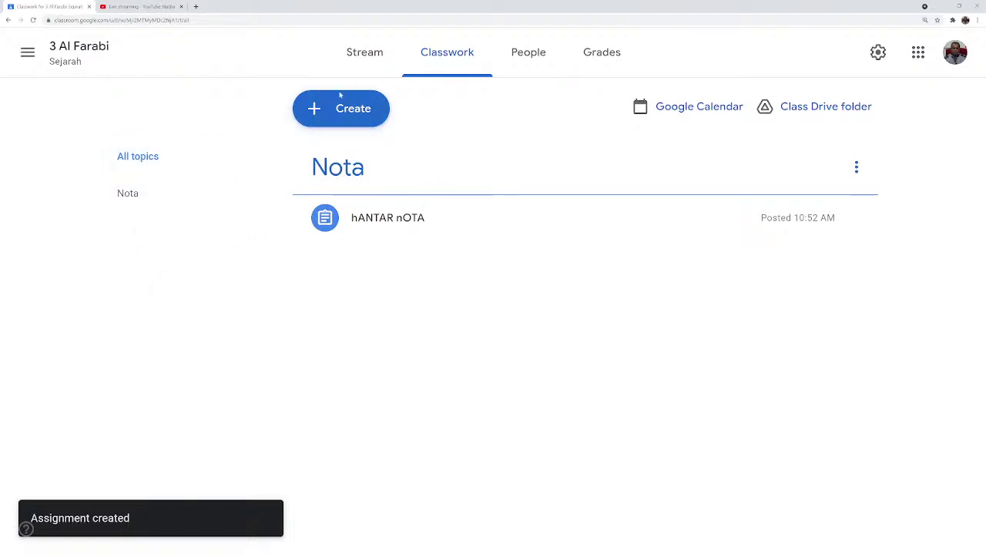
Add a classwork topic named "Soalan".
{"action": "left_click", "coordinate": [316, 111]}
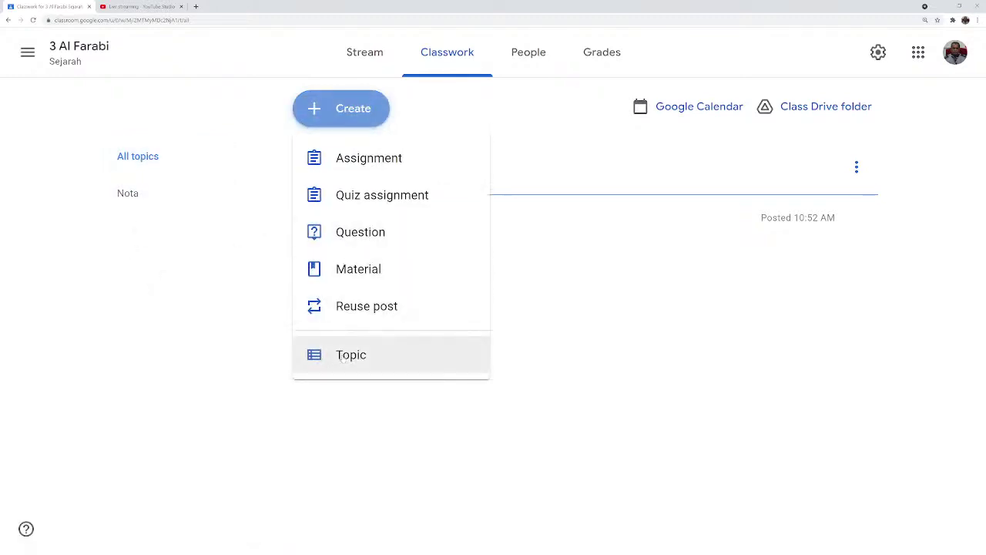
{"action": "left_click", "coordinate": [343, 358]}
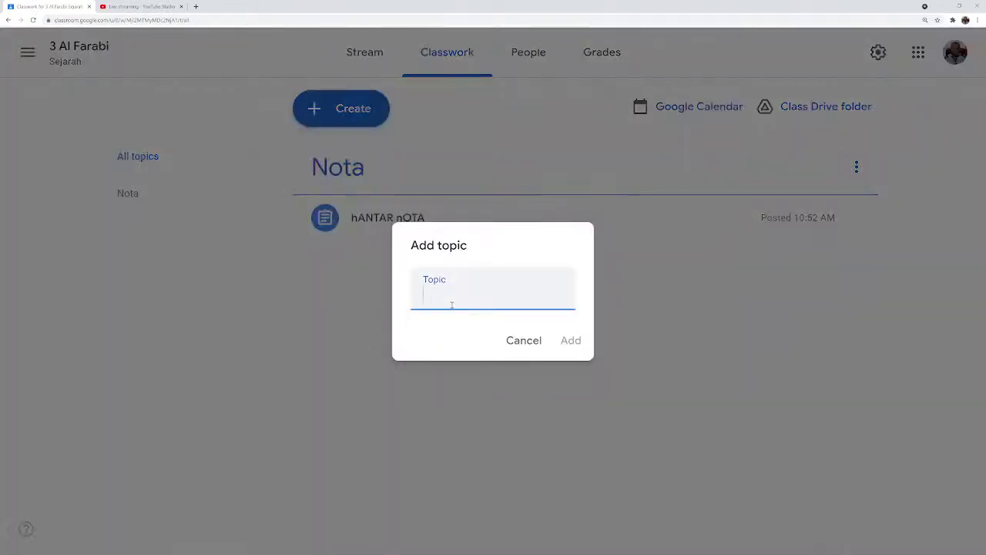
{"action": "type", "text": "Soalan"}
{"action": "left_click", "coordinate": [573, 342]}
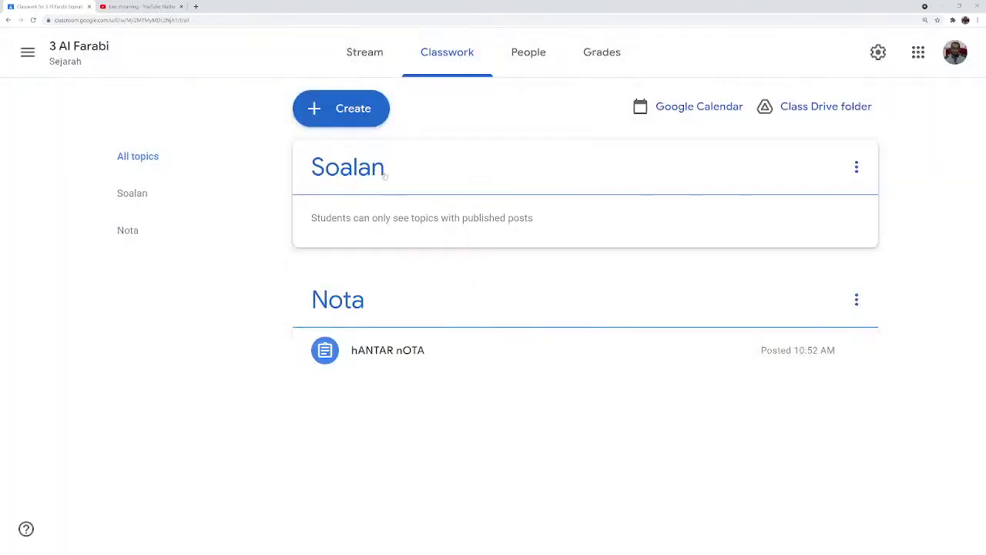
Add another classwork topic named "bahan pengajaran".
{"action": "left_click", "coordinate": [322, 110]}
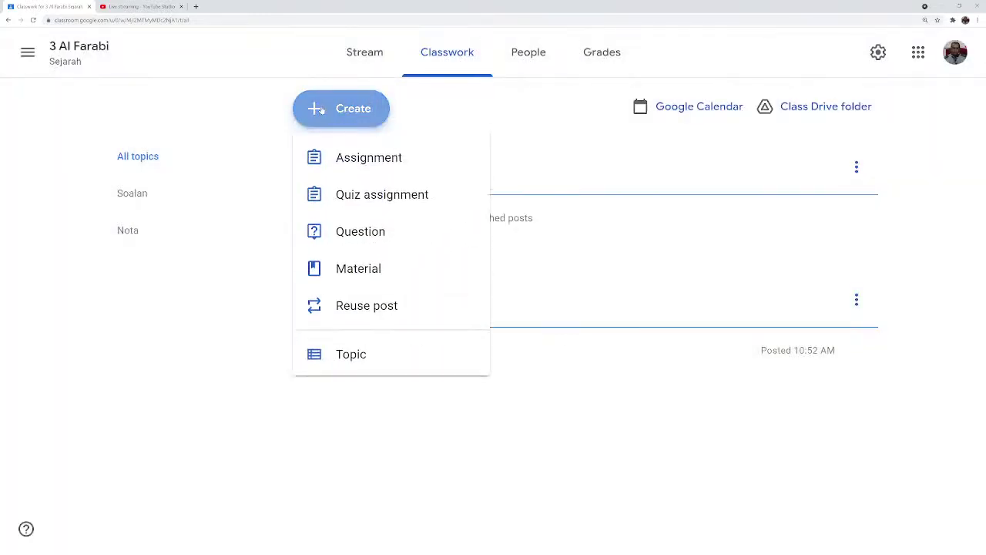
{"action": "left_click", "coordinate": [351, 358]}
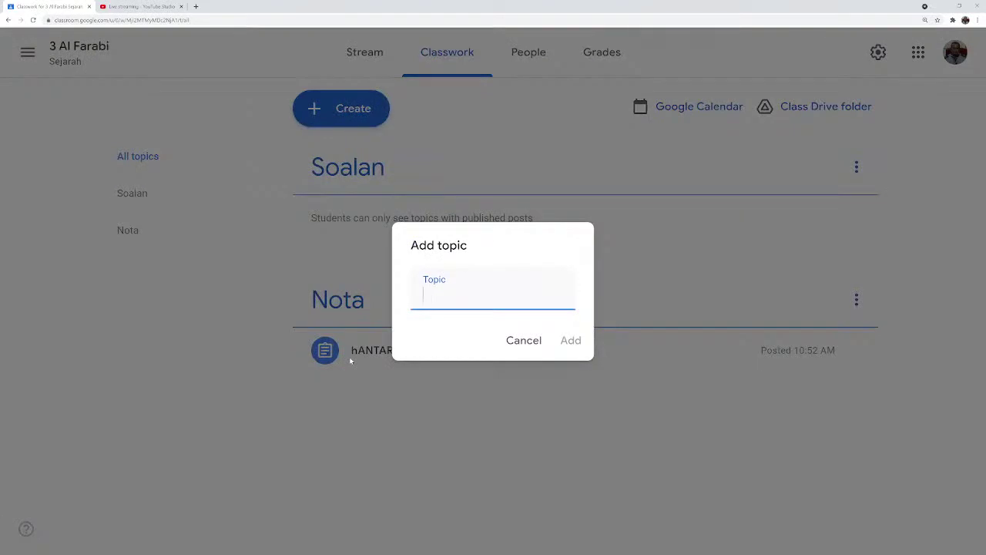
{"action": "type", "text": "bahan pengaj"}
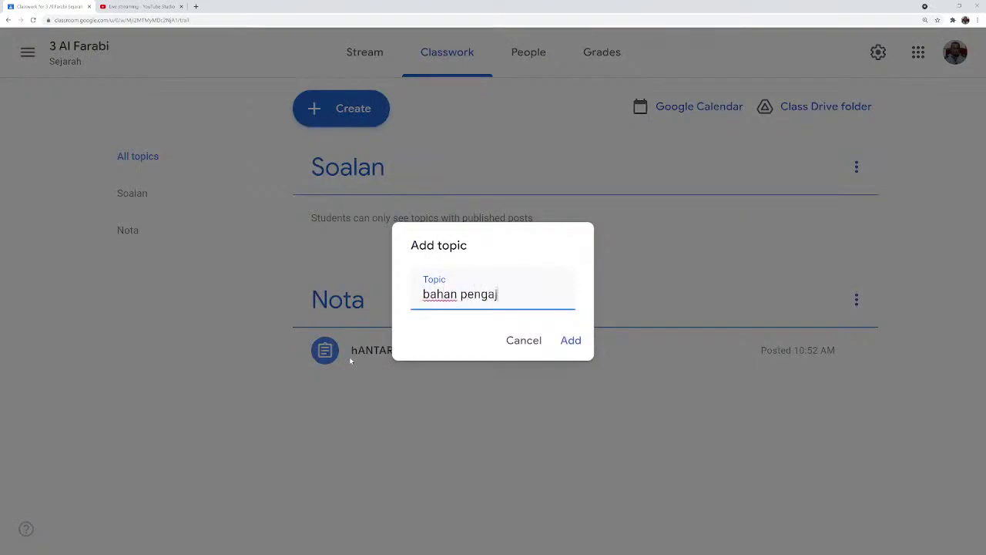
{"action": "type", "text": "aran"}
{"action": "left_click", "coordinate": [570, 341]}
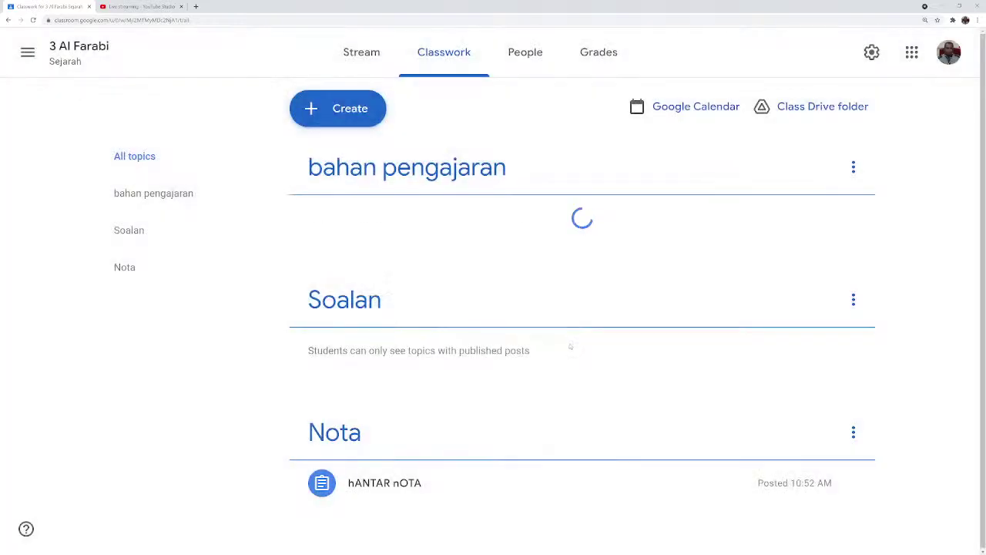
{"action": "left_click", "coordinate": [319, 114]}
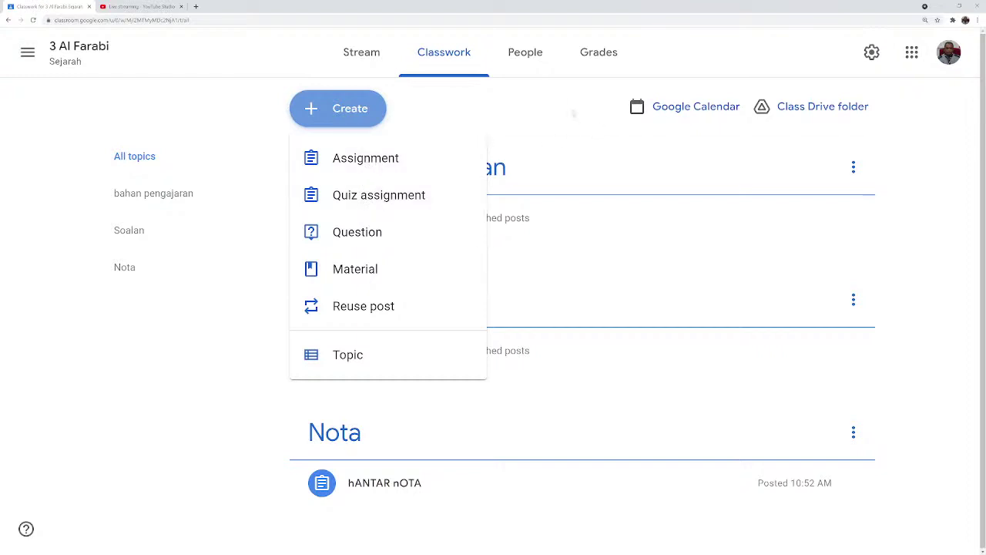
{"action": "left_click", "coordinate": [570, 116]}
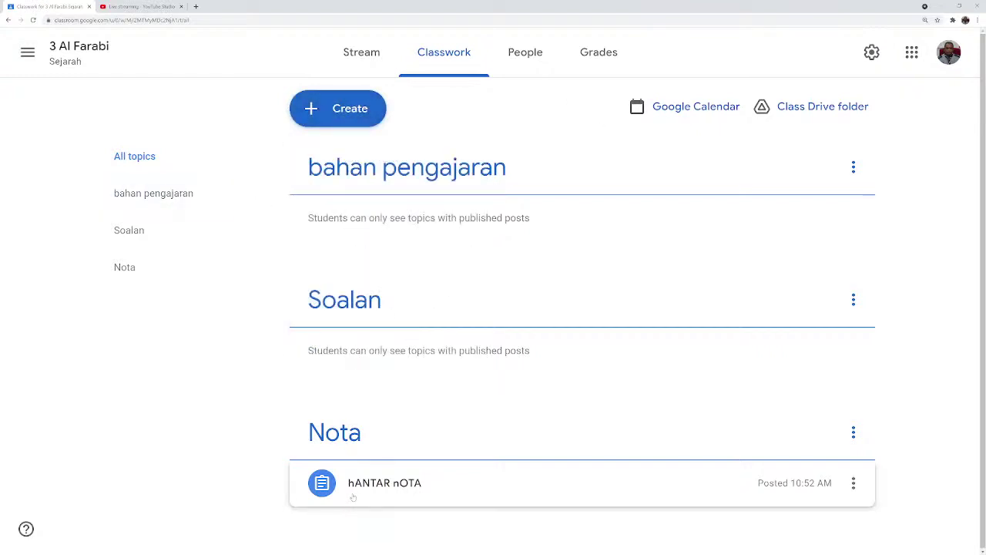
Create a quiz assignment and title it "bAB 2".
{"action": "left_click", "coordinate": [316, 110]}
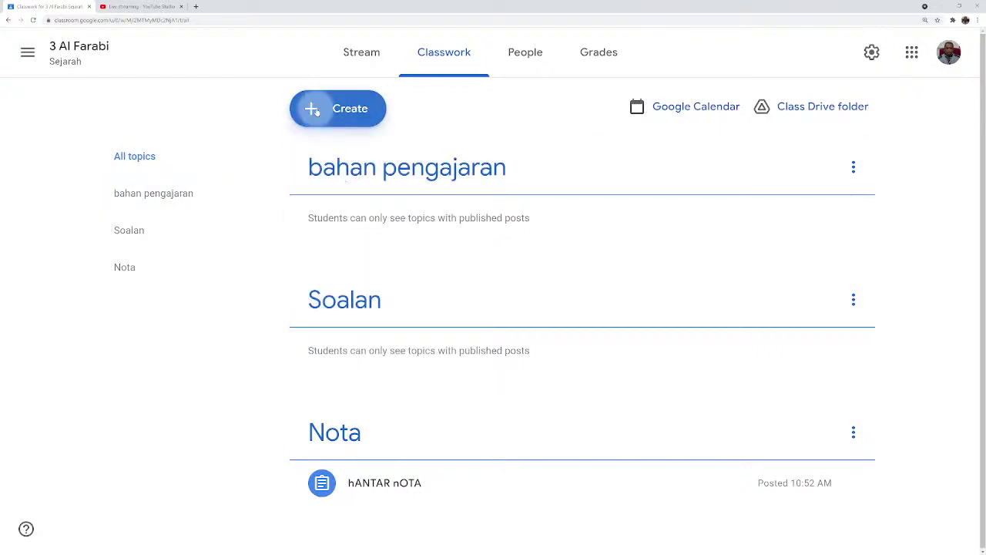
{"action": "left_click", "coordinate": [350, 196]}
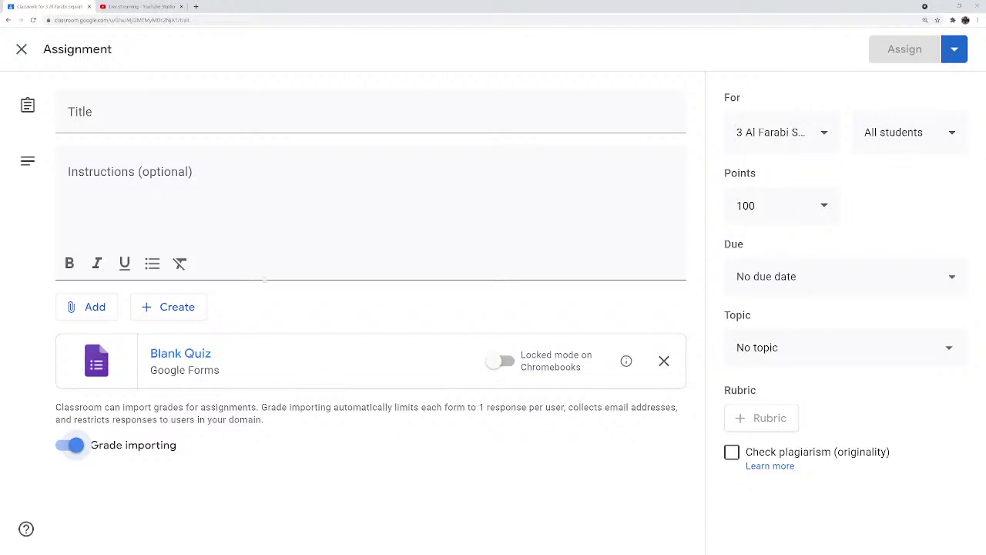
{"action": "left_click", "coordinate": [91, 112]}
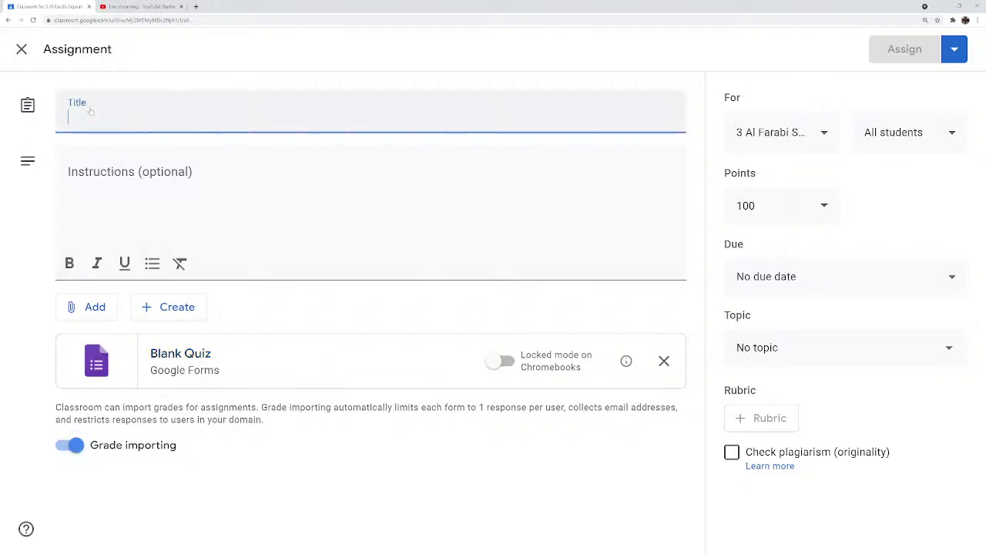
{"action": "type", "text": "jA"}
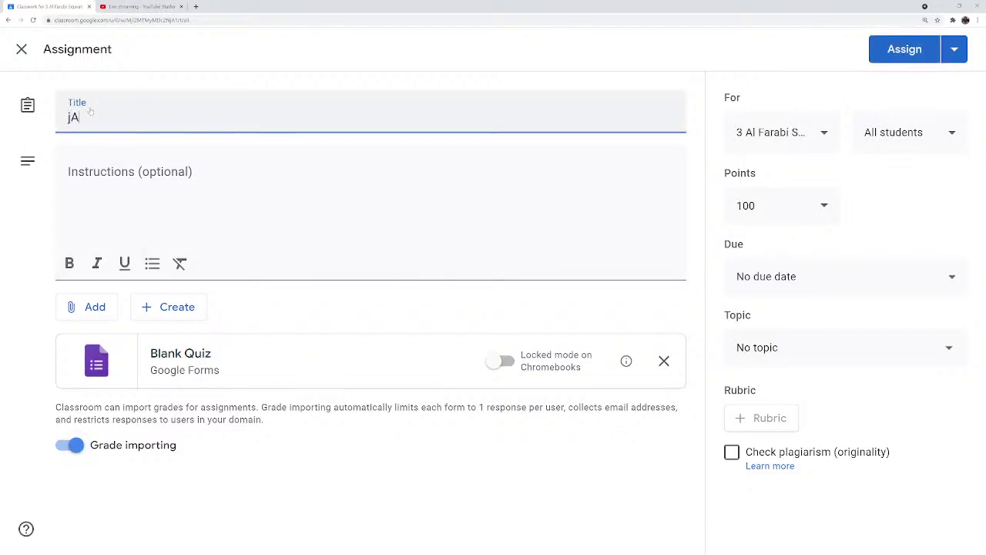
{"action": "type", "text": "WAN SEMUA"}
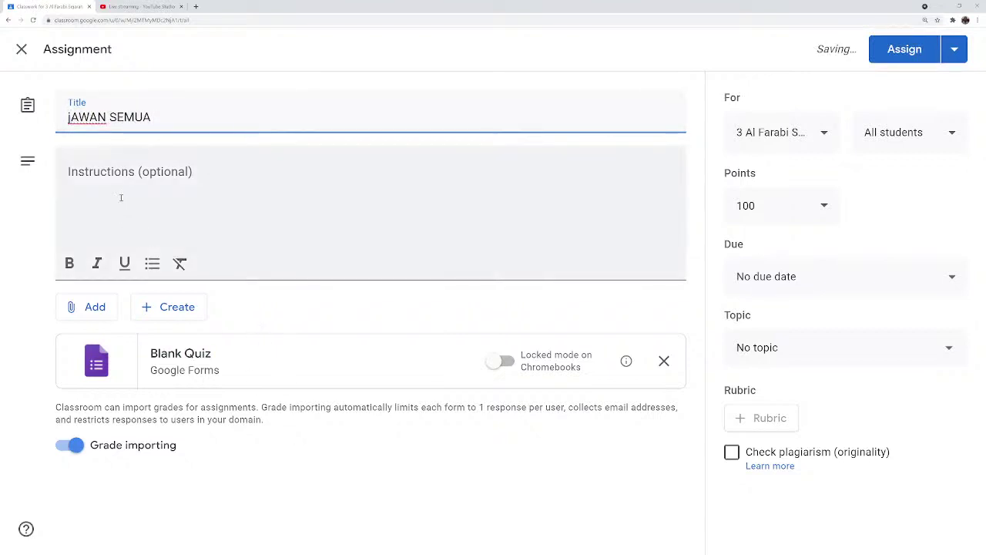
{"action": "left_click_drag", "start_coordinate": [154, 117], "coordinate": [56, 115]}
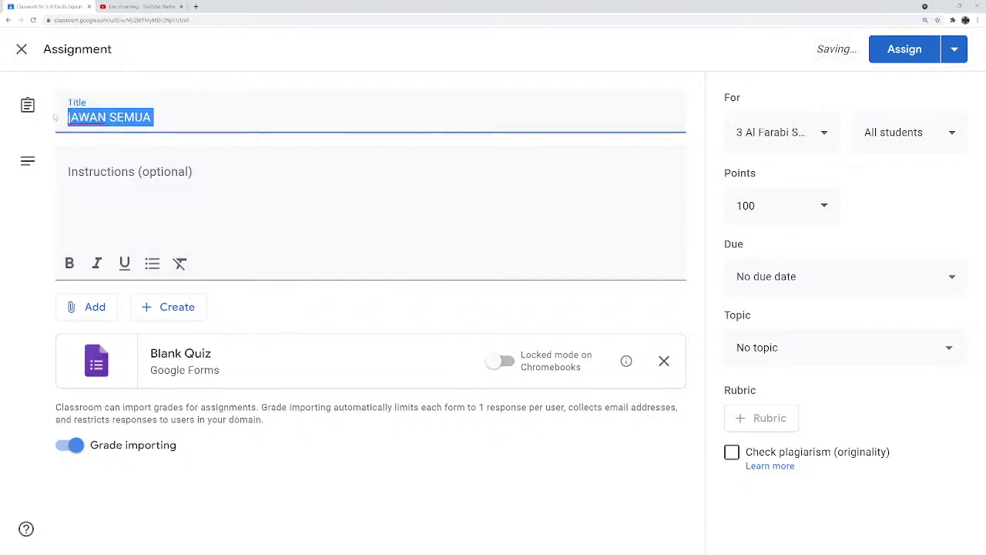
{"action": "type", "text": "bAB "}
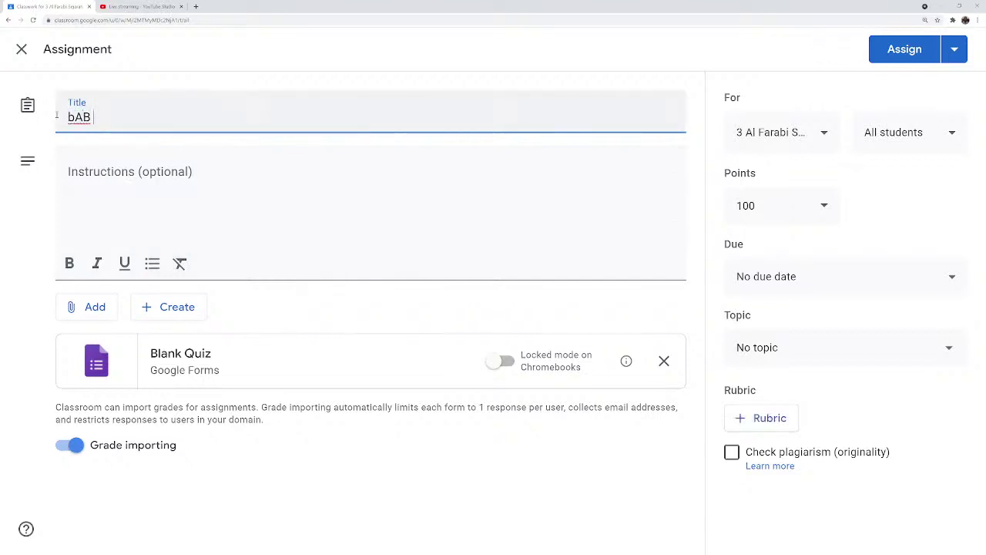
{"action": "type", "text": "2"}
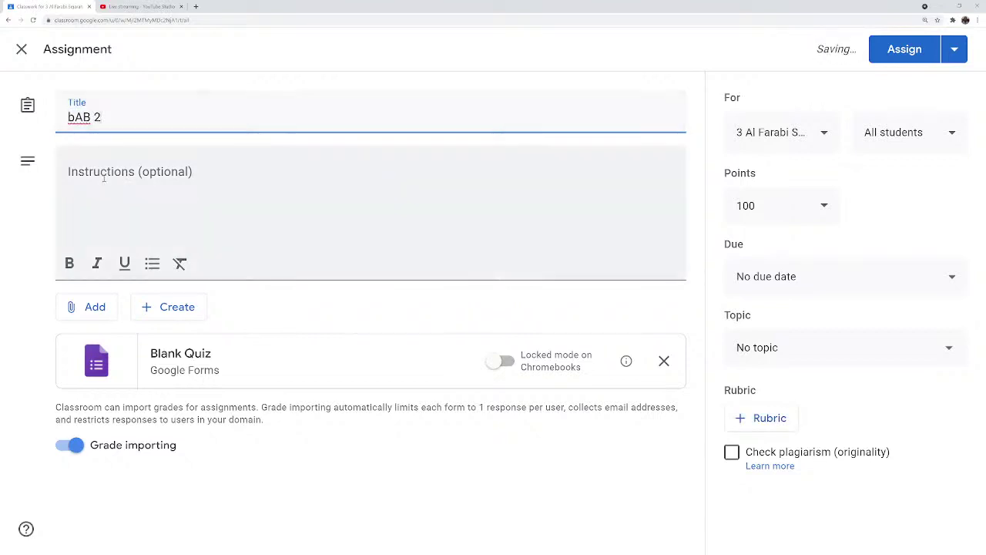
Enter "jAWAB SEMUA SOALAN" as the quiz assignment's instructions.
{"action": "left_click", "coordinate": [105, 172]}
{"action": "type", "text": "jAWAB"}
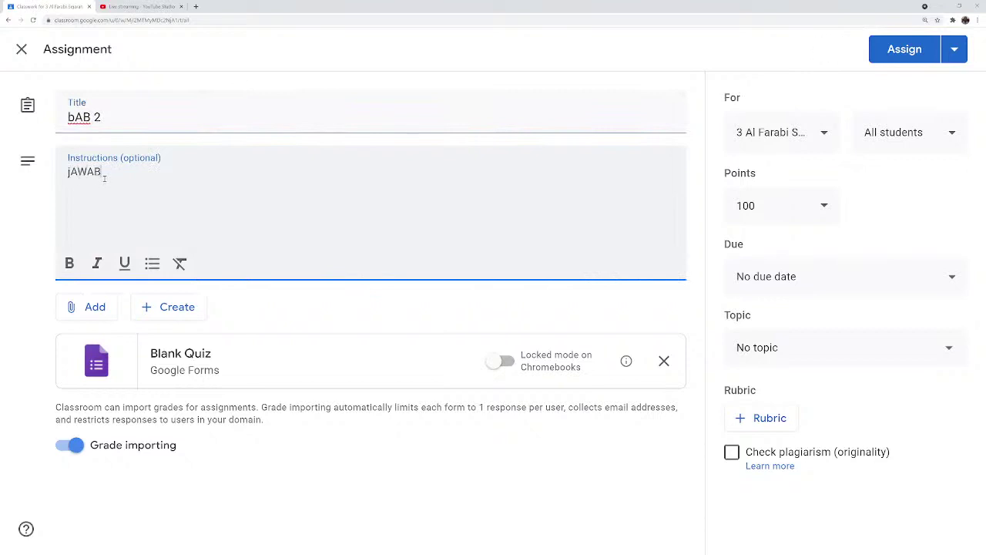
{"action": "type", "text": " SEMUA SOALAN"}
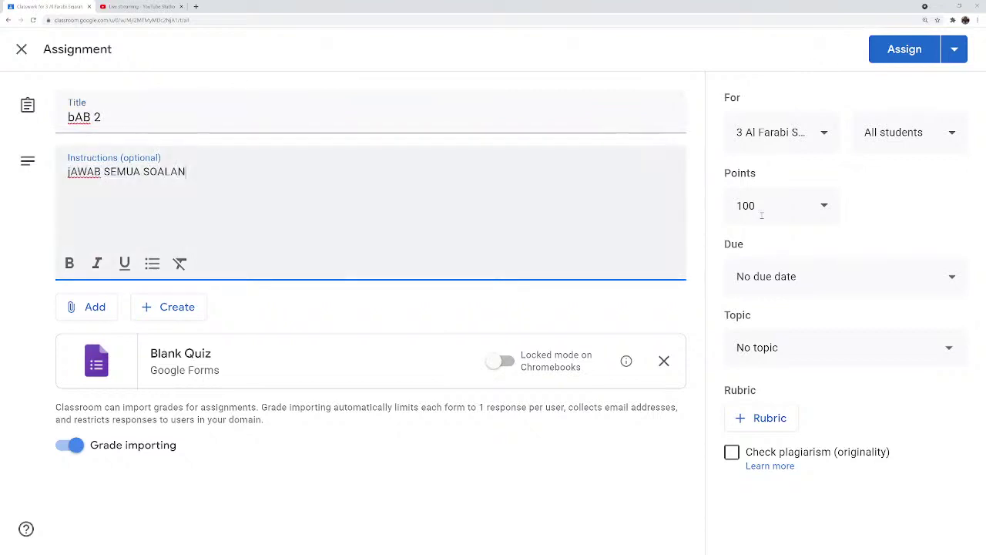
Set the quiz assignment's due date to Jun 16, 2021, without a time.
{"action": "left_click", "coordinate": [954, 279]}
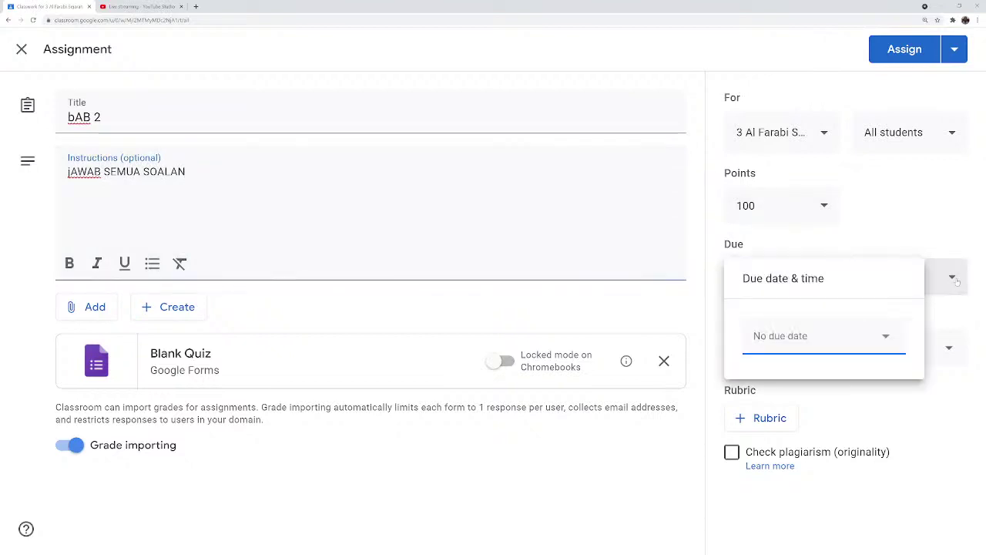
{"action": "left_click", "coordinate": [887, 337]}
{"action": "left_click", "coordinate": [831, 457]}
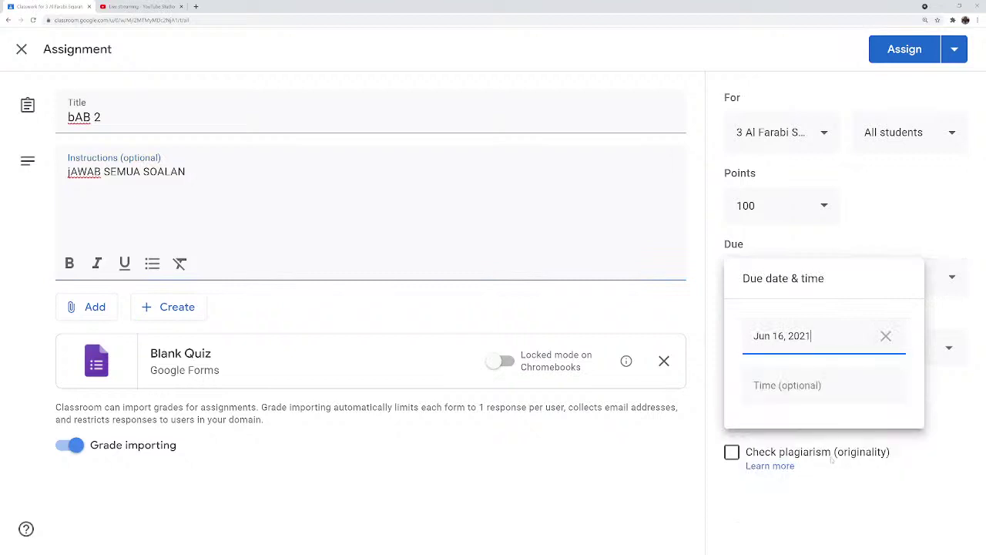
{"action": "left_click", "coordinate": [919, 209]}
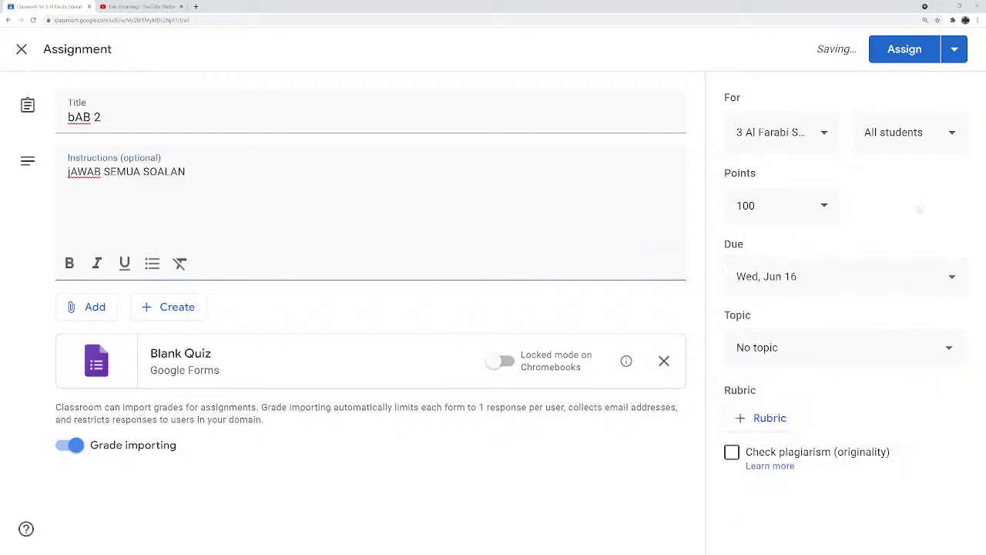
File the quiz assignment under the topic "Soalan" and assign it to the class.
{"action": "left_click", "coordinate": [949, 348]}
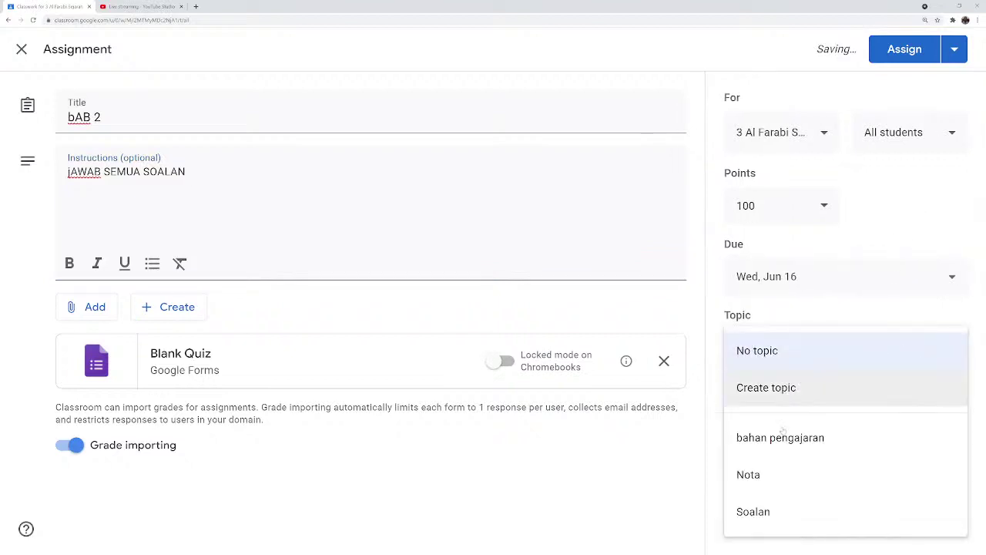
{"action": "left_click", "coordinate": [765, 513]}
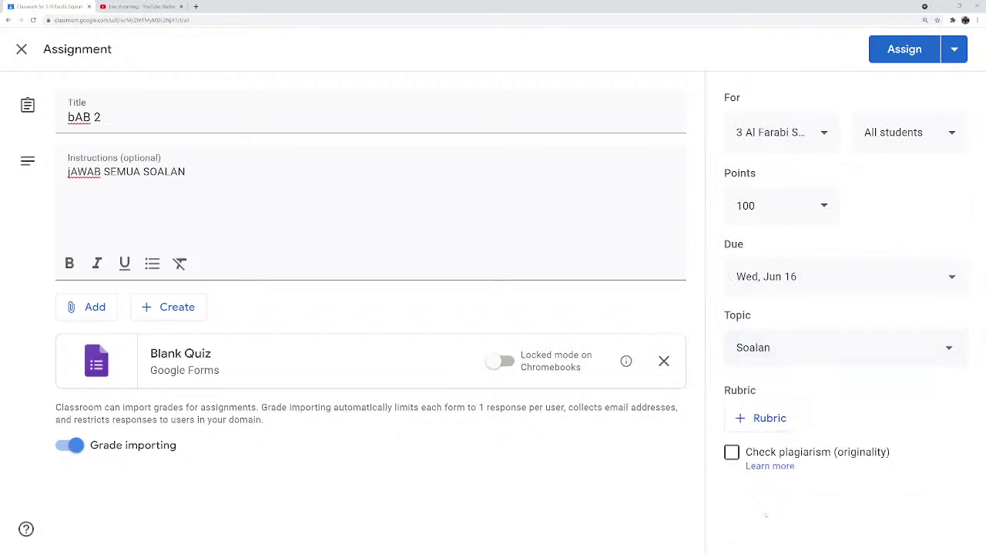
{"action": "left_click", "coordinate": [911, 51]}
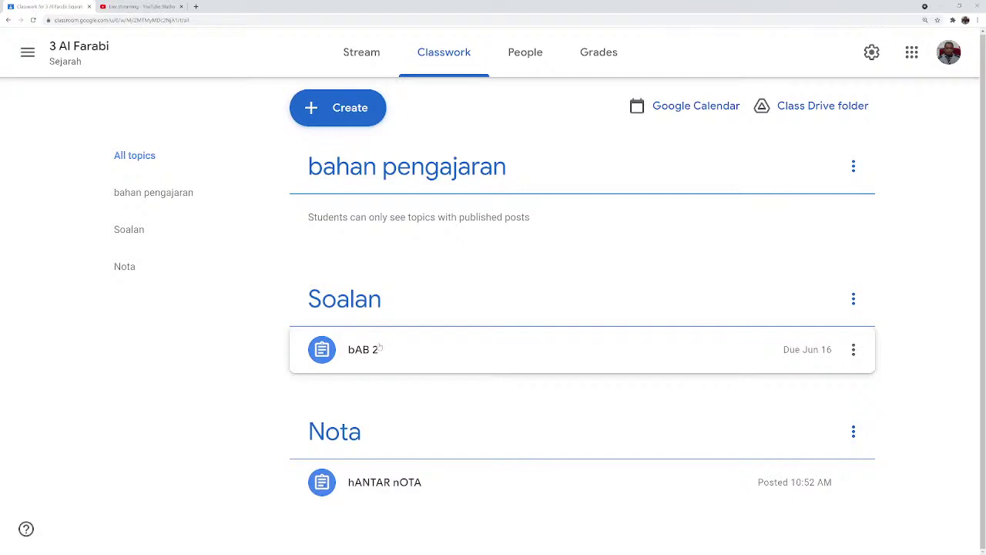
Create a class material titled "nOTA BAB 1" with the description "Siala baca dan salain semula".
{"action": "left_click", "coordinate": [329, 104]}
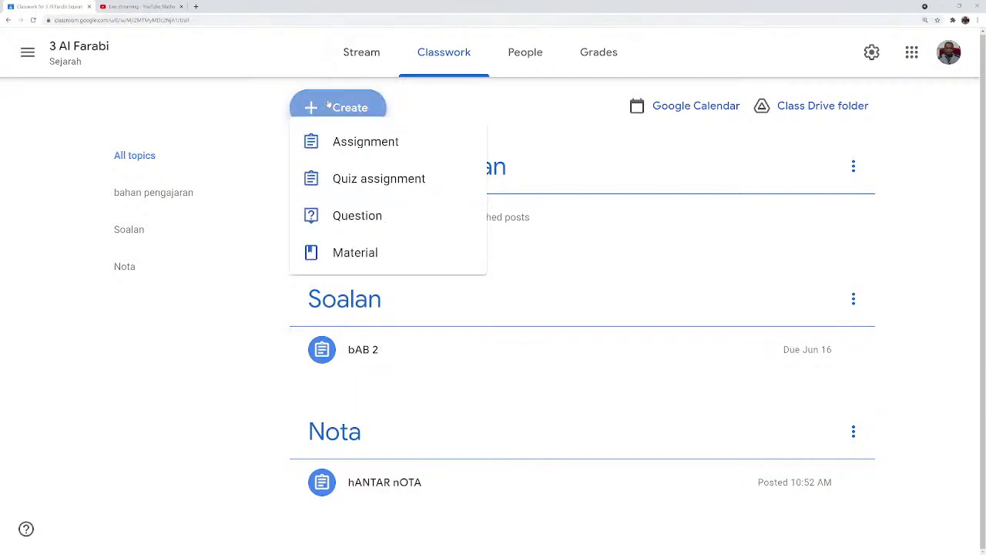
{"action": "left_click", "coordinate": [349, 274]}
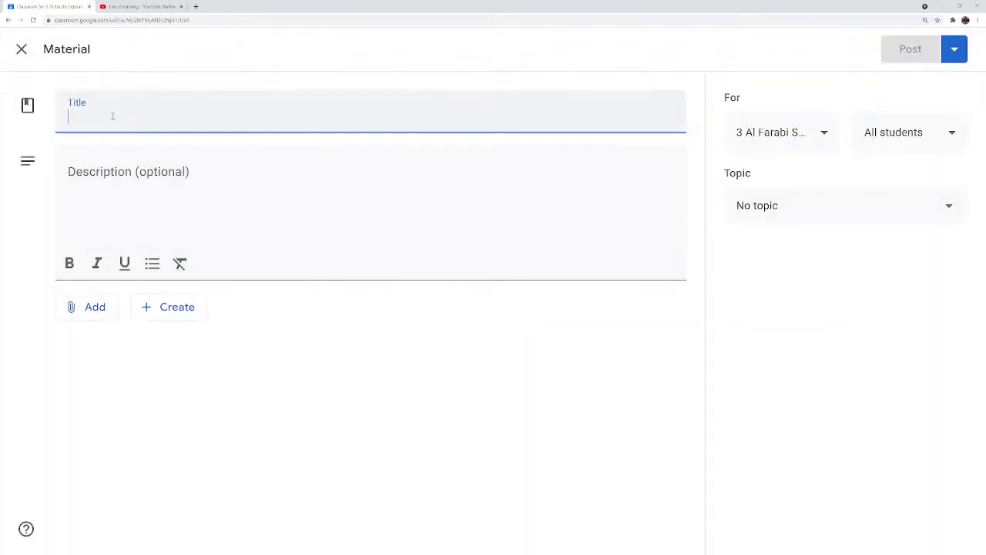
{"action": "type", "text": "nOTA "}
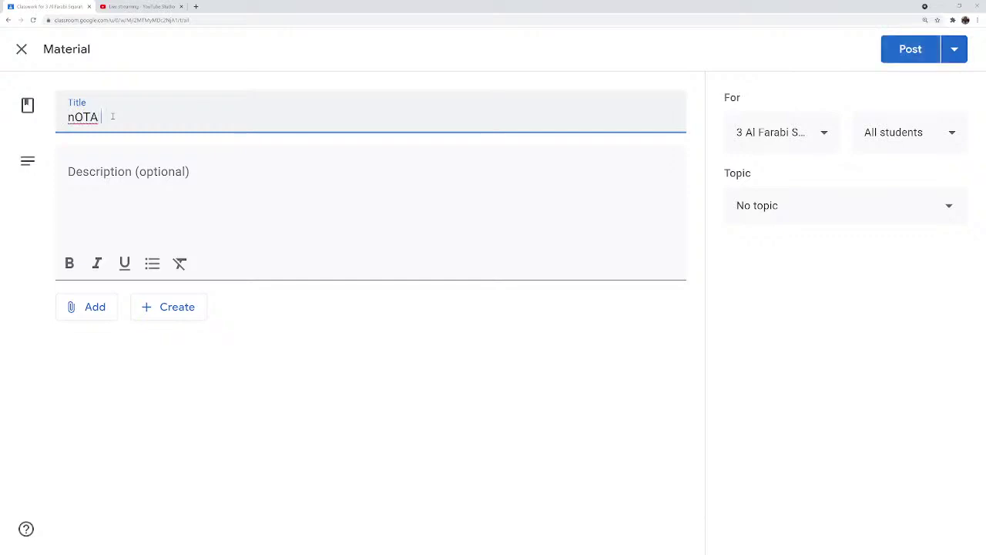
{"action": "type", "text": "BAB 1"}
{"action": "left_click", "coordinate": [94, 177]}
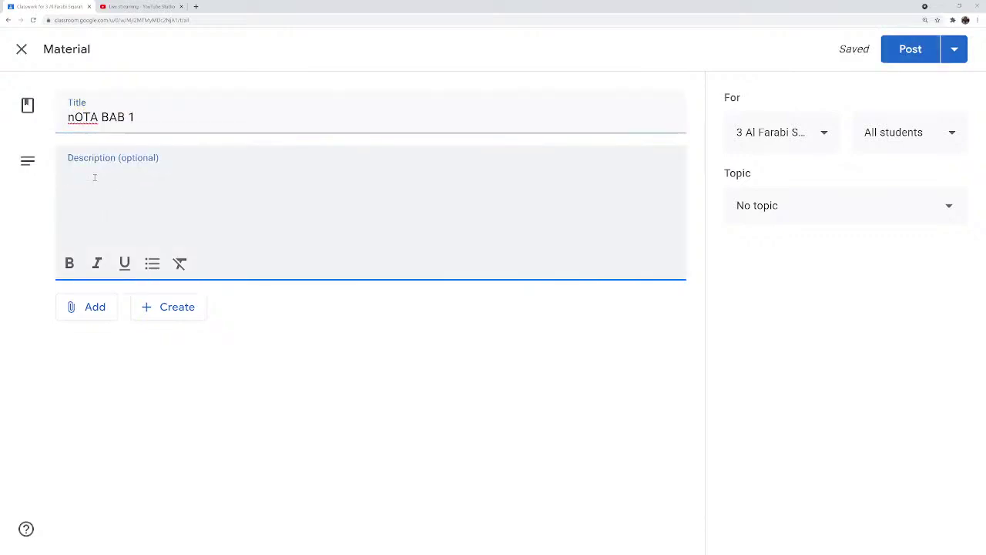
{"action": "type", "text": "Siala"}
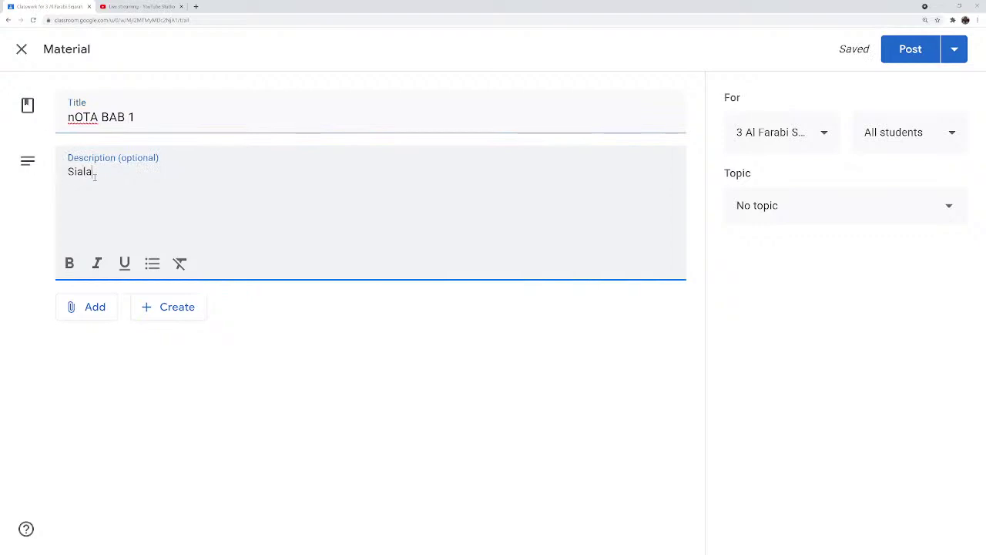
{"action": "type", "text": " baca dan"}
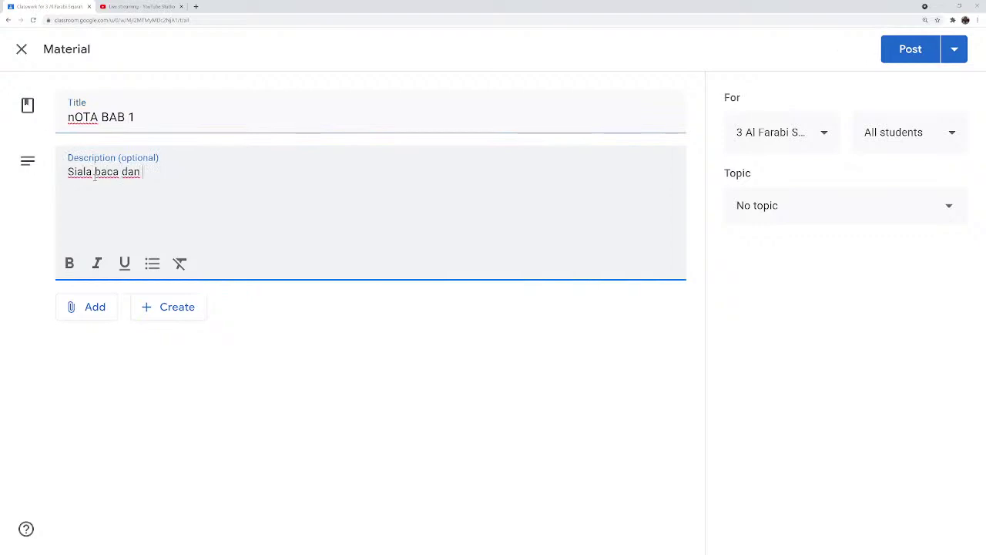
{"action": "type", "text": "lain semula"}
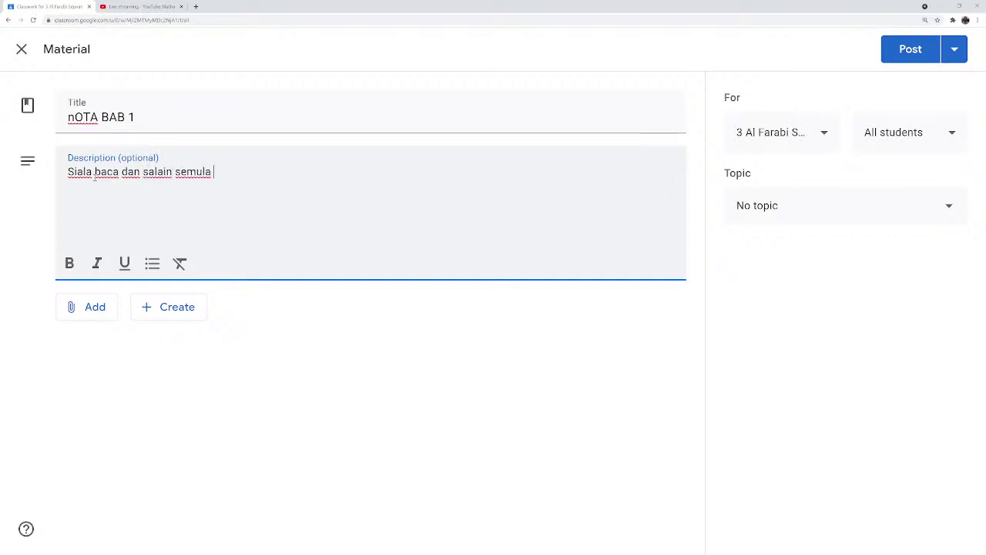
Search YouTube for "sejarah" and attach the video "Sejarah Asal Usul Nama Negeri" to the material.
{"action": "left_click", "coordinate": [87, 312]}
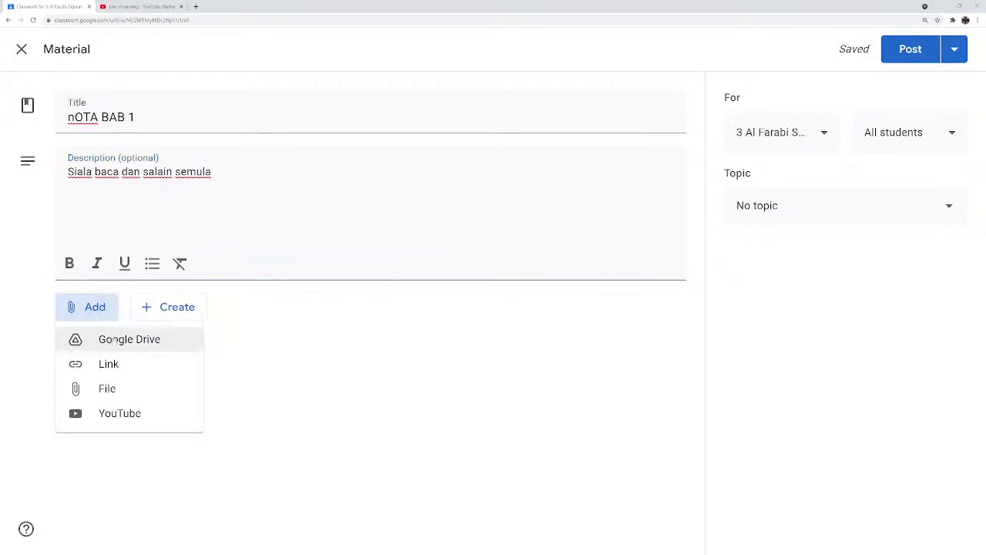
{"action": "left_click", "coordinate": [120, 416]}
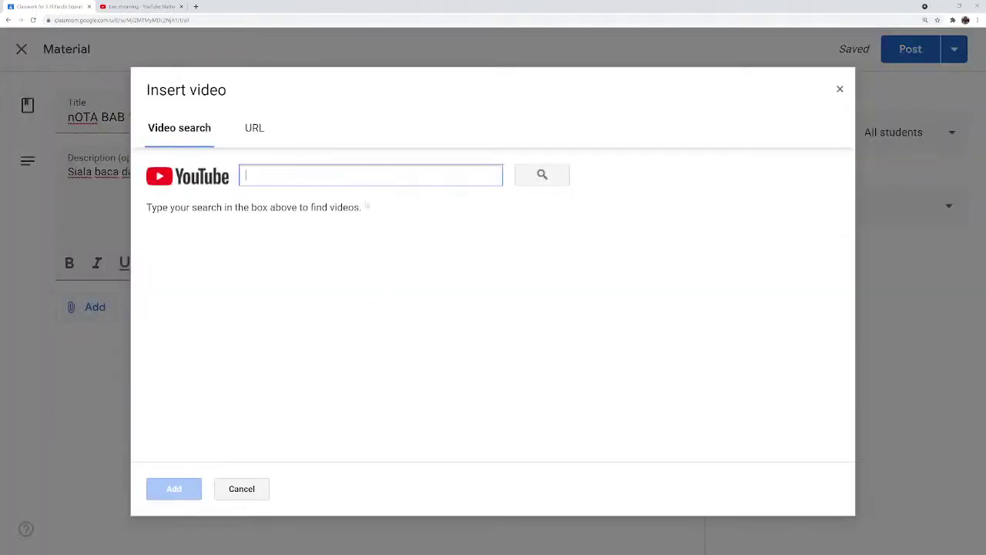
{"action": "left_click", "coordinate": [253, 129]}
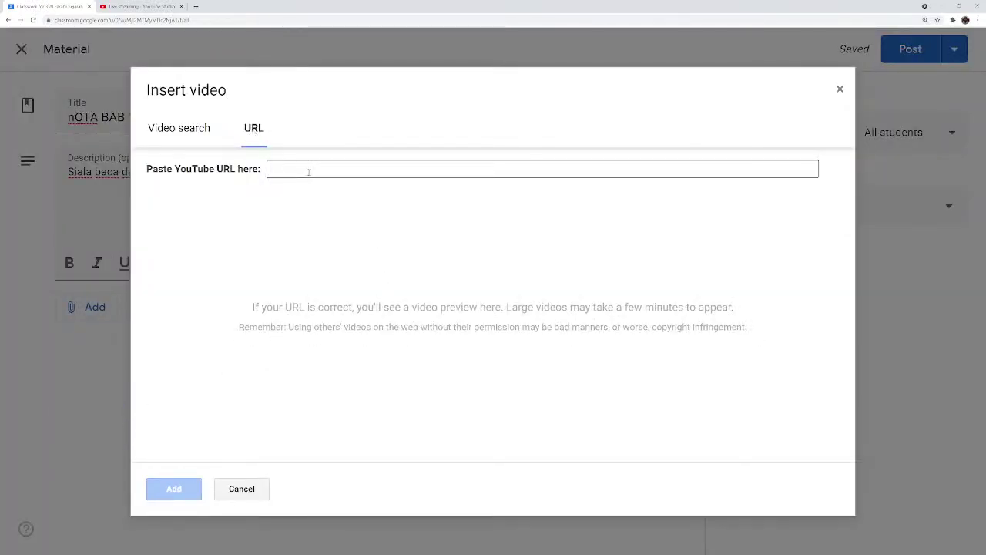
{"action": "left_click", "coordinate": [175, 133]}
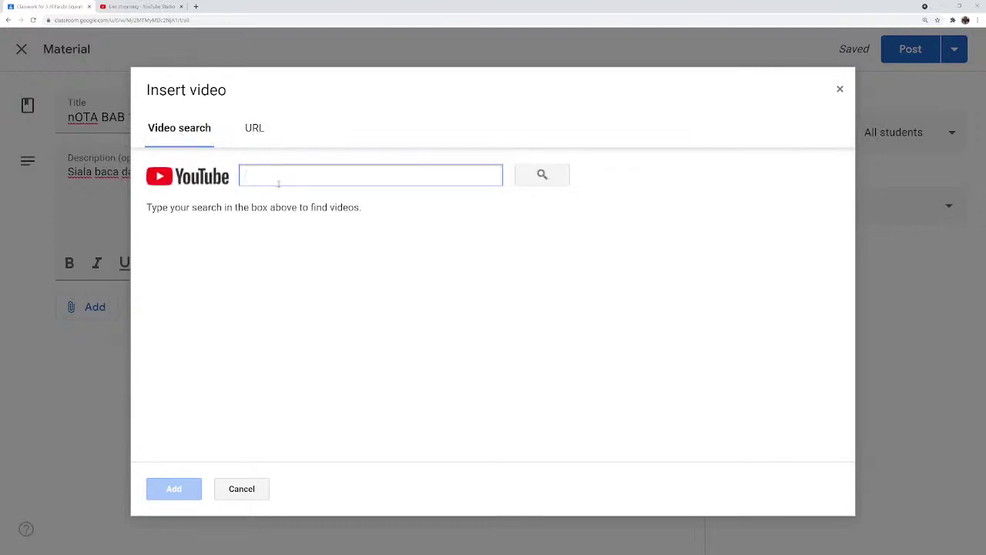
{"action": "type", "text": "sejarah"}
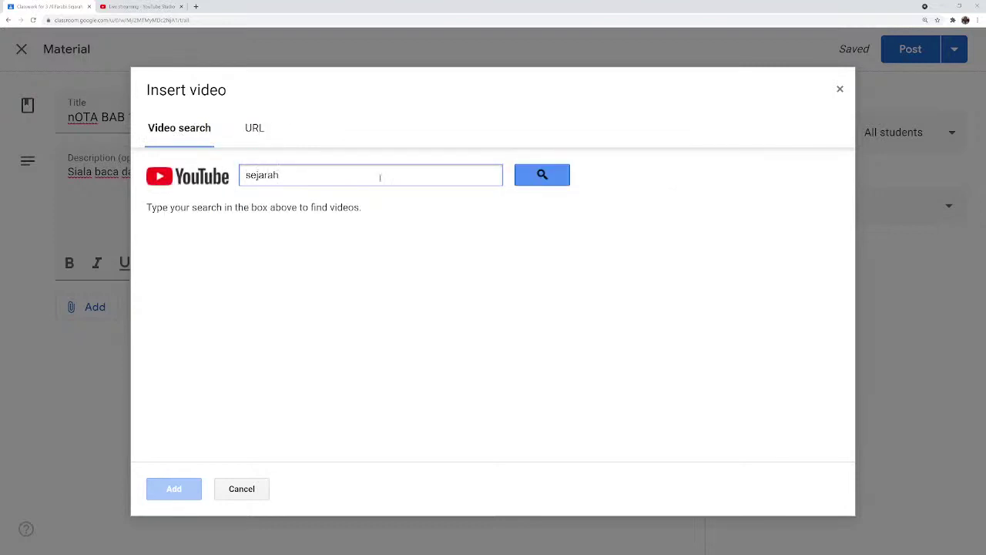
{"action": "left_click", "coordinate": [549, 177]}
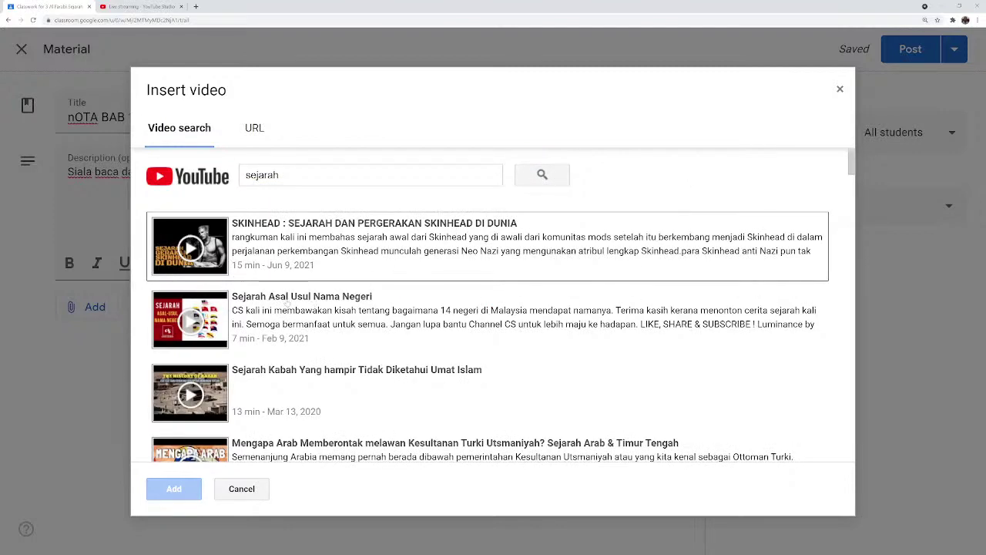
{"action": "left_click", "coordinate": [299, 302]}
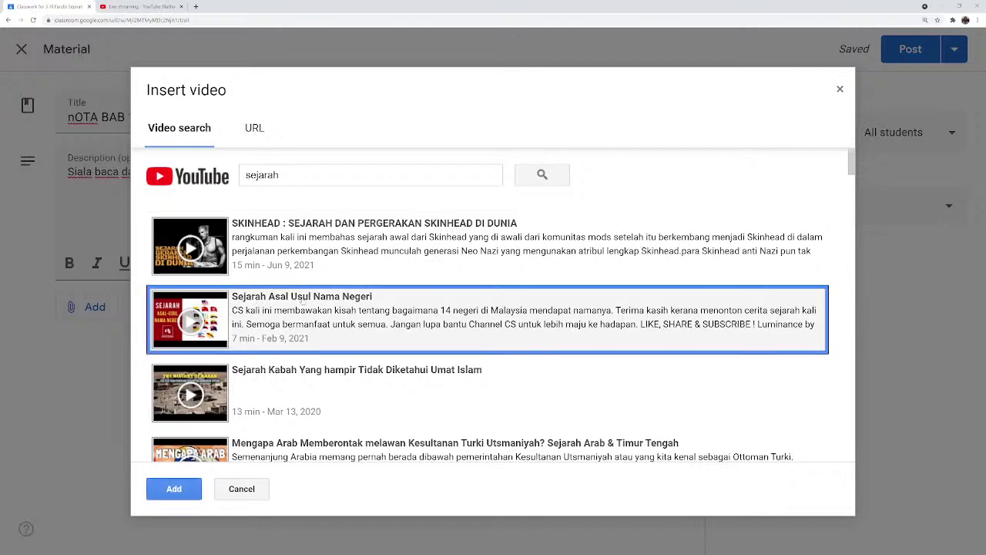
{"action": "left_click", "coordinate": [176, 490]}
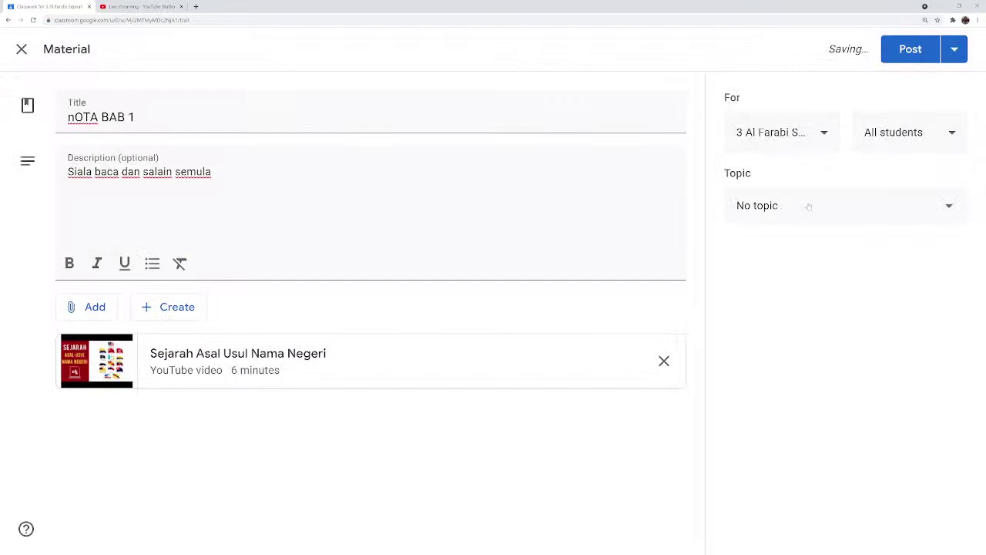
File the material under the topic "bahan pengajaran" and post it to the class.
{"action": "left_click", "coordinate": [954, 210]}
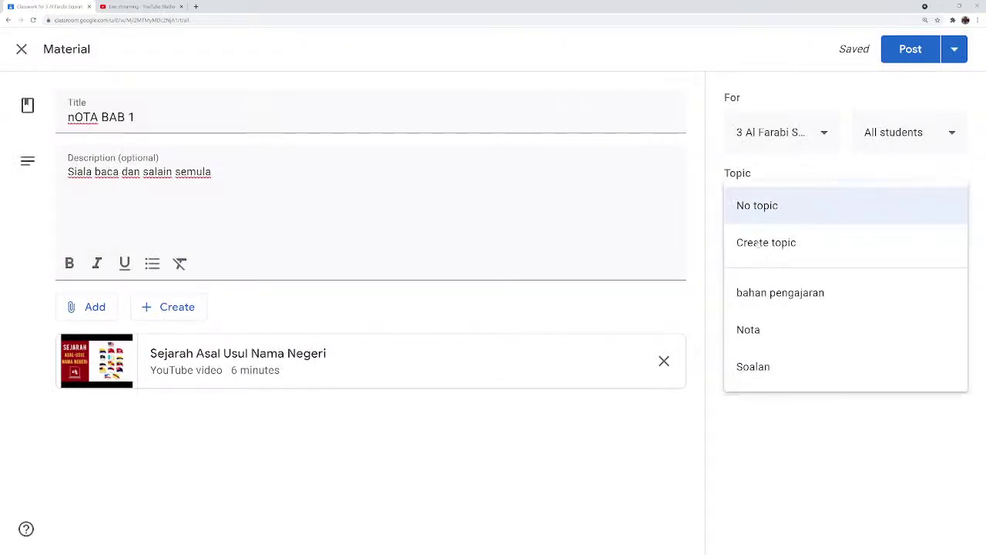
{"action": "left_click", "coordinate": [782, 297]}
{"action": "left_click", "coordinate": [915, 51]}
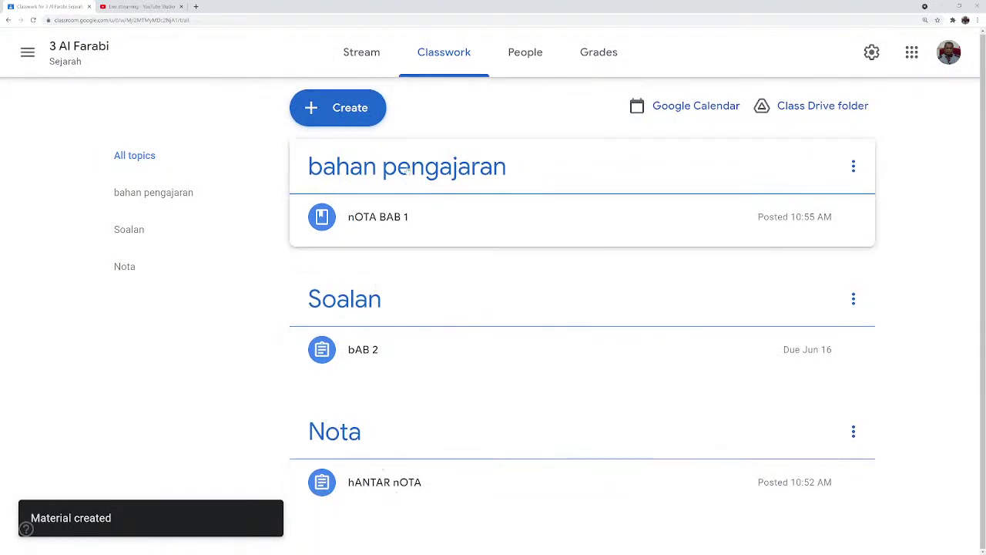
Expand the posted material "nOTA BAB 1" to review its content, and check the live stream and its chat in YouTube Studio.
{"action": "left_click", "coordinate": [395, 218]}
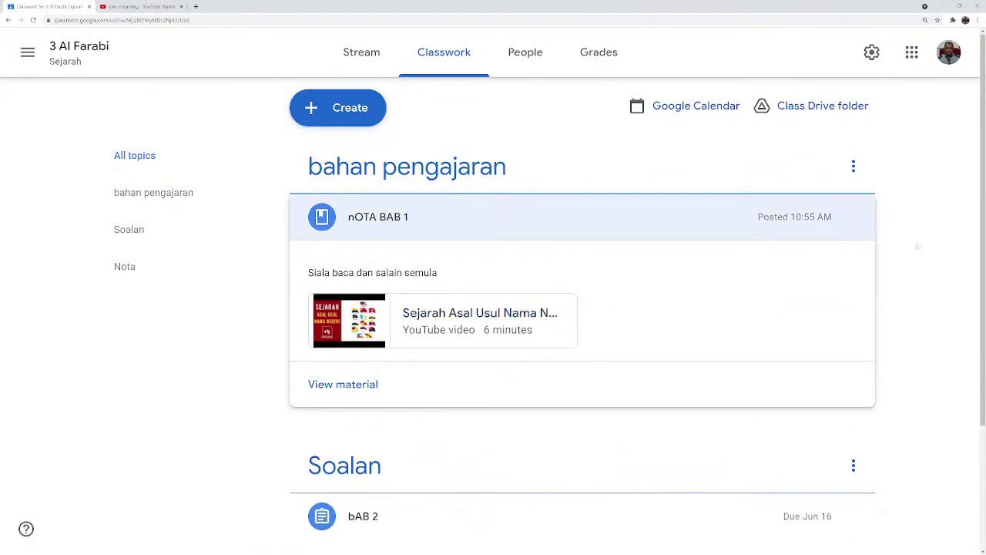
{"action": "left_click", "coordinate": [139, 7]}
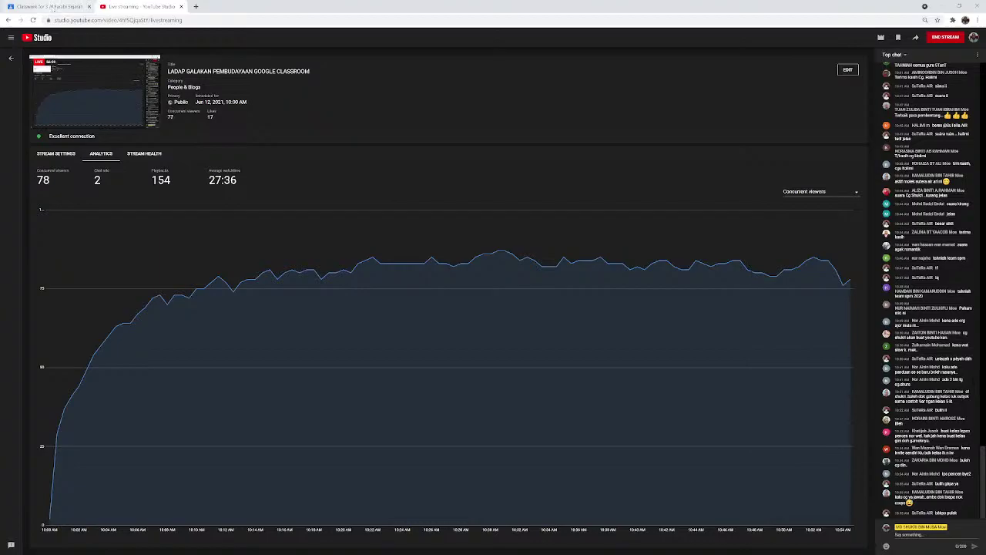
{"action": "left_click", "coordinate": [51, 6]}
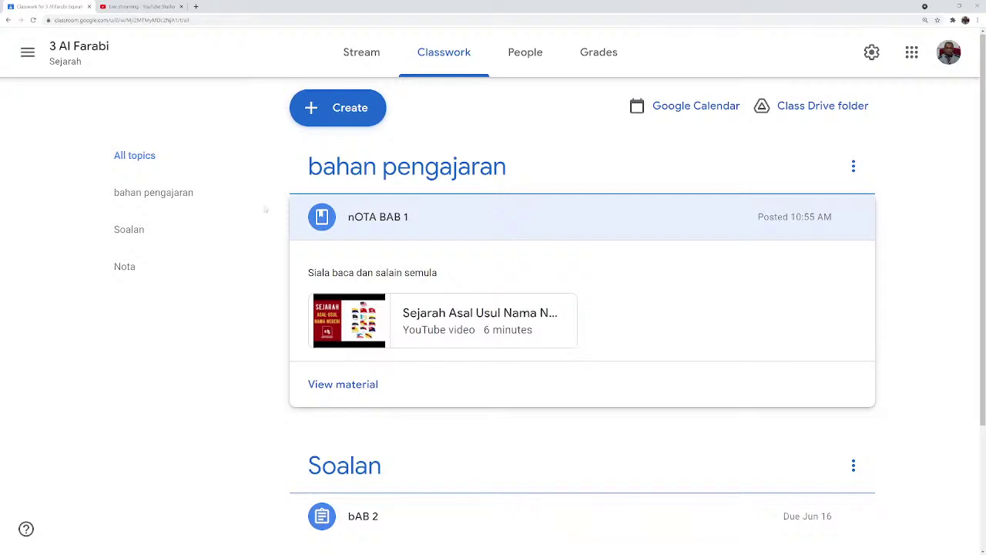
Return to the overview of all classes and open the class "SK TING 5AB 2021".
{"action": "left_click", "coordinate": [27, 51]}
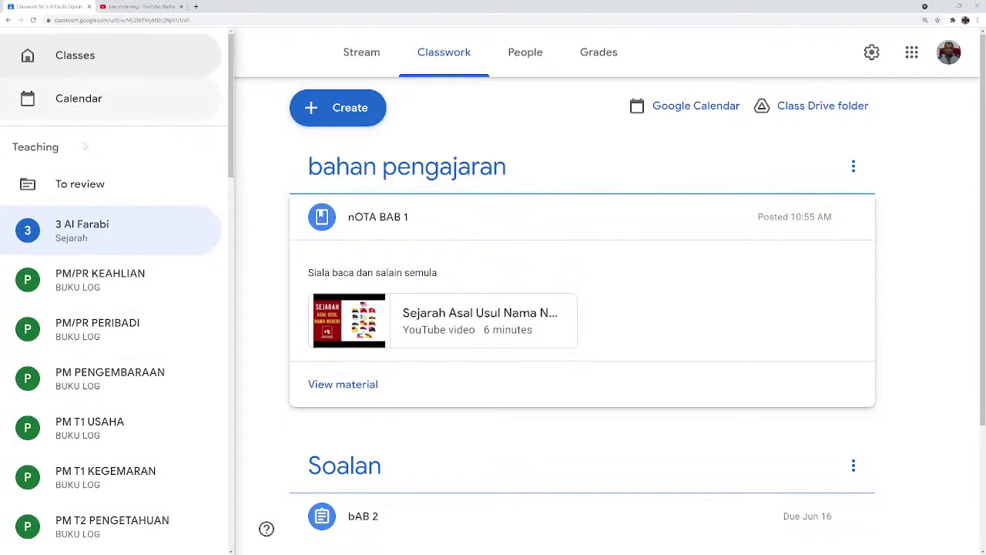
{"action": "left_click", "coordinate": [71, 61]}
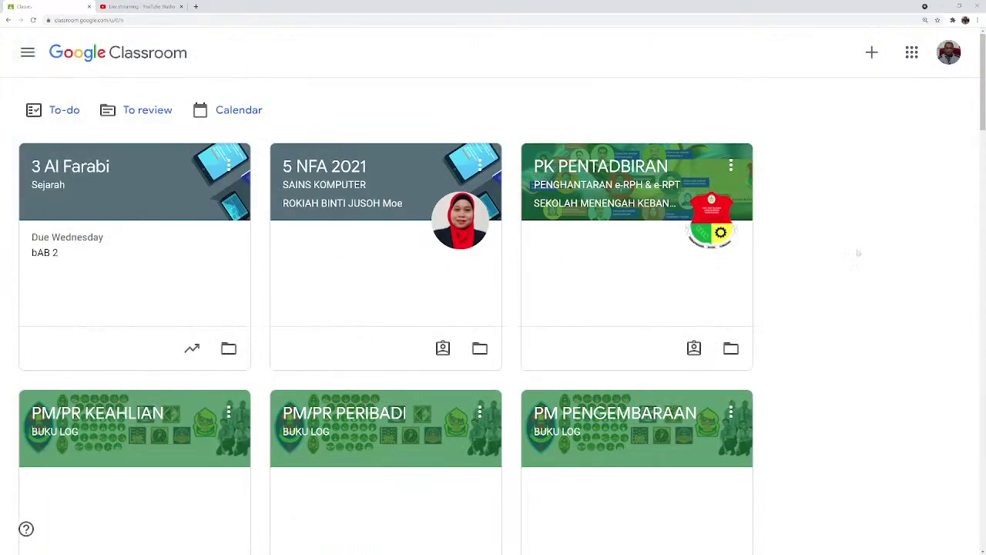
{"action": "scroll", "coordinate": [859, 254], "scroll_direction": "down", "scroll_amount": 5}
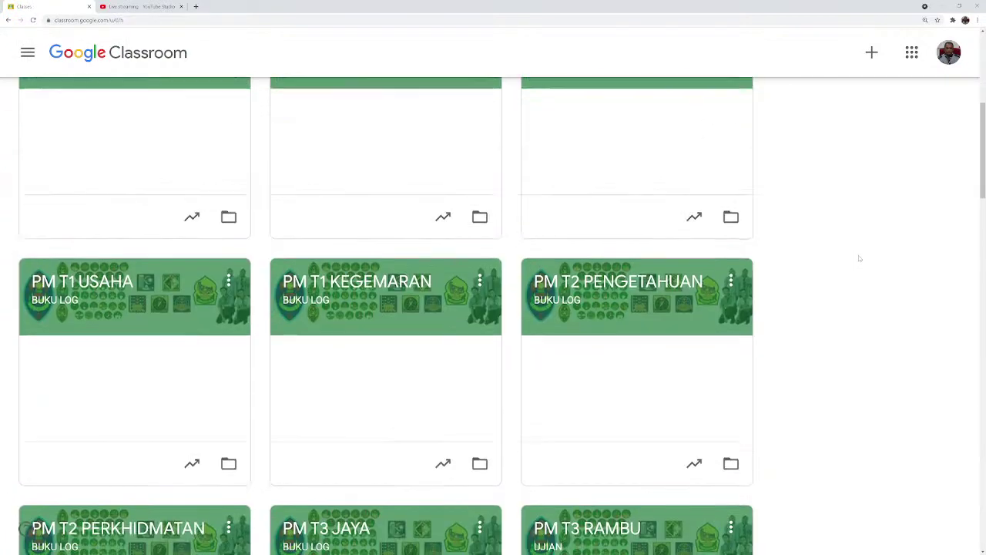
{"action": "scroll", "coordinate": [860, 258], "scroll_direction": "down", "scroll_amount": 7}
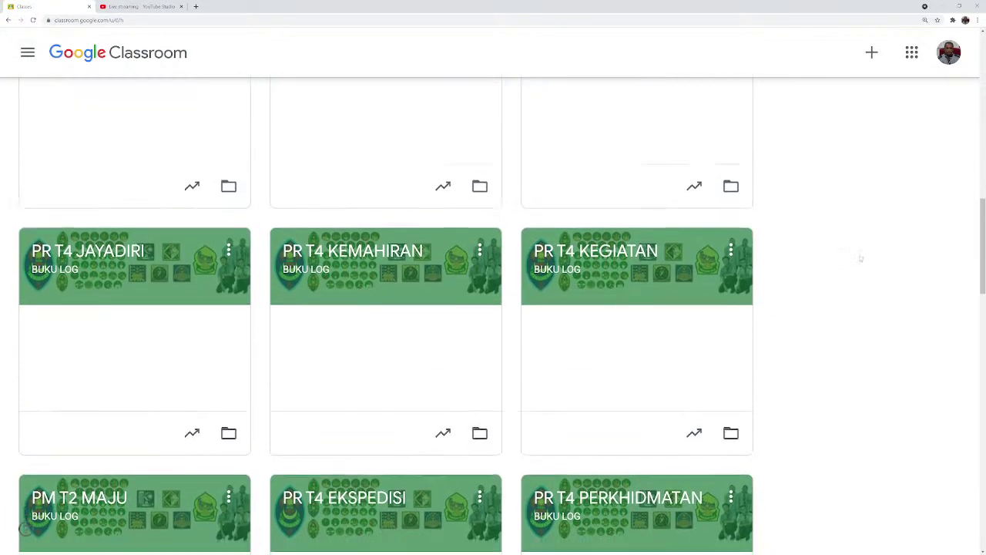
{"action": "scroll", "coordinate": [861, 259], "scroll_direction": "down", "scroll_amount": 9}
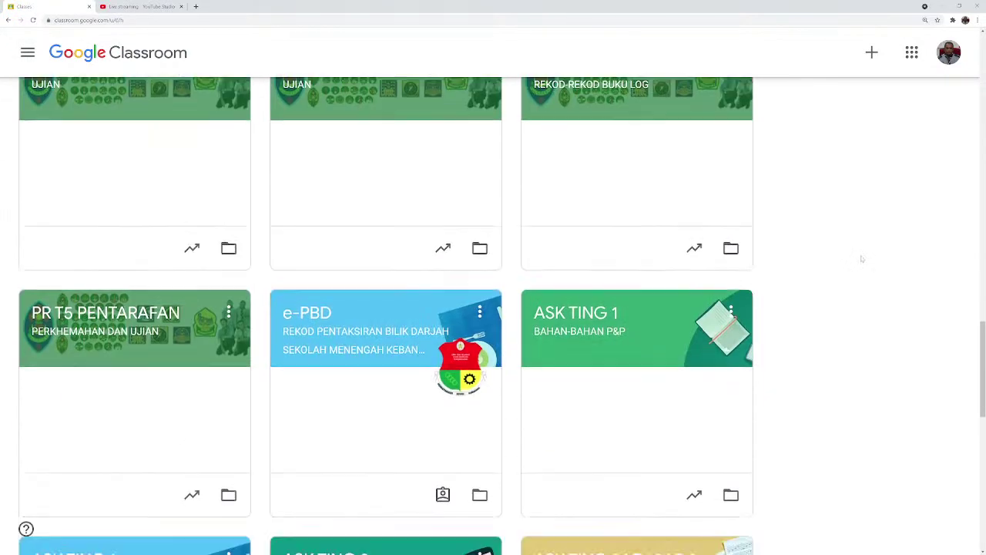
{"action": "scroll", "coordinate": [862, 259], "scroll_direction": "down", "scroll_amount": 3}
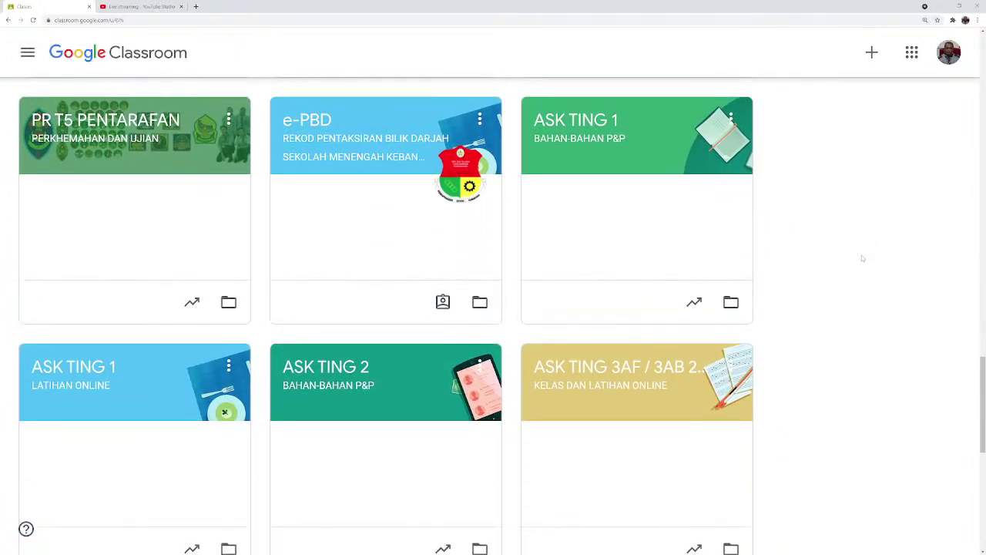
{"action": "scroll", "coordinate": [864, 260], "scroll_direction": "down", "scroll_amount": 4}
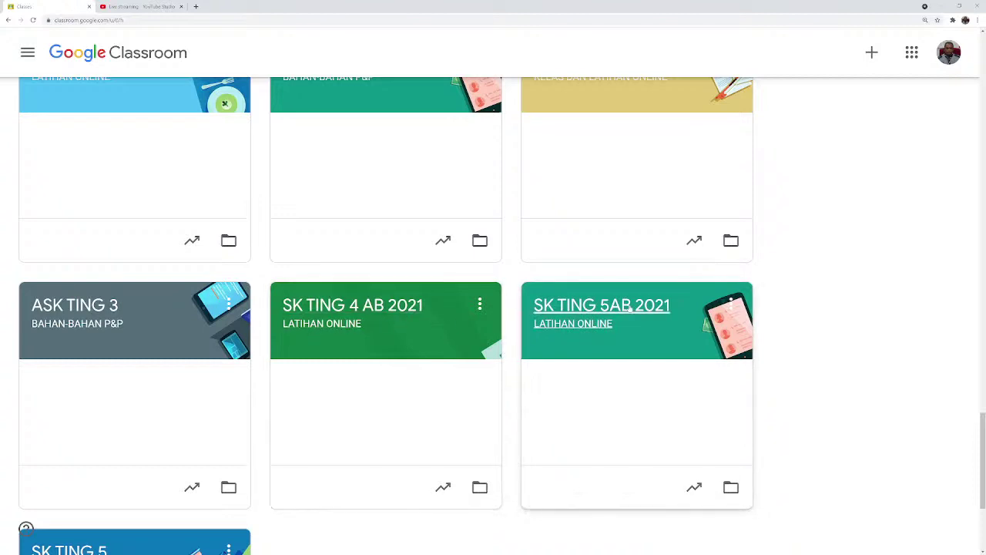
{"action": "left_click", "coordinate": [609, 306]}
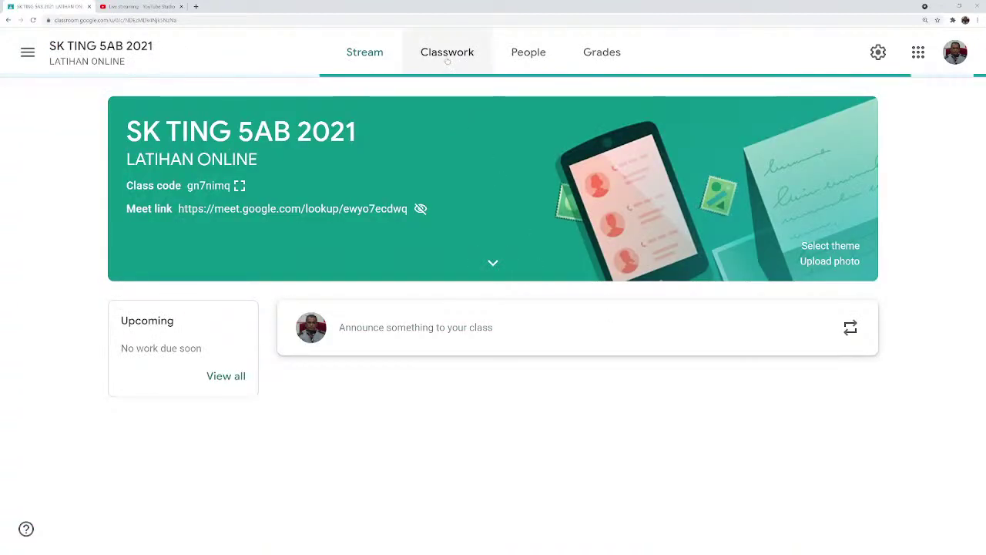
Open the class's classwork and view the turned-in student work for the assignment "Nota 1.2 - Seni Bina Komputer".
{"action": "left_click", "coordinate": [444, 55]}
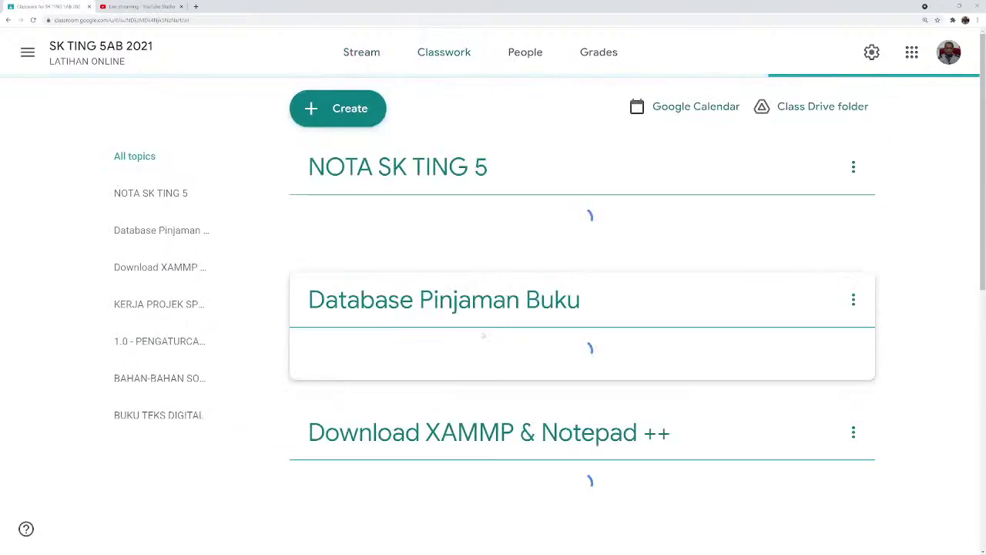
{"action": "scroll", "coordinate": [478, 336], "scroll_direction": "down", "scroll_amount": 1}
{"action": "scroll", "coordinate": [477, 336], "scroll_direction": "down", "scroll_amount": 1}
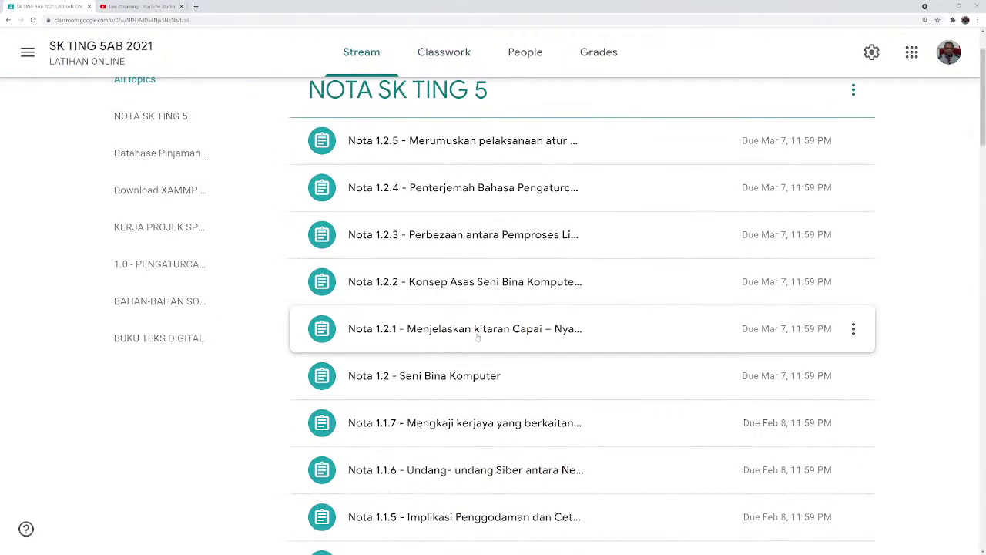
{"action": "scroll", "coordinate": [434, 346], "scroll_direction": "down", "scroll_amount": 2}
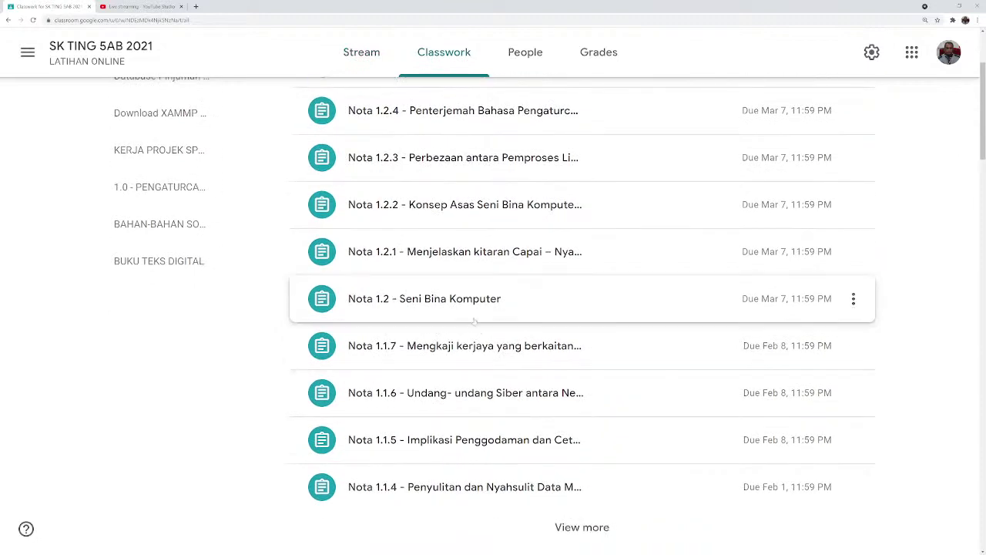
{"action": "left_click", "coordinate": [458, 303]}
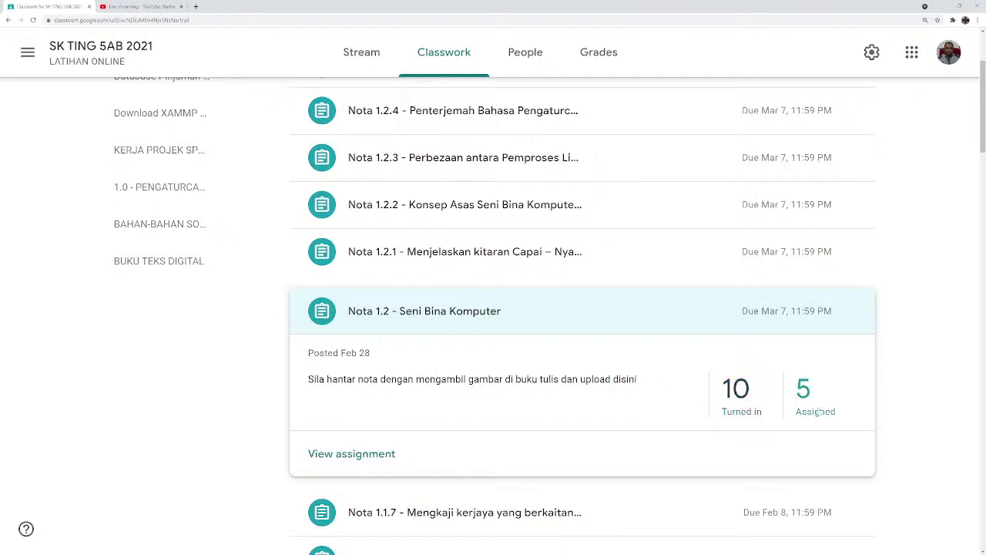
{"action": "left_click", "coordinate": [740, 400]}
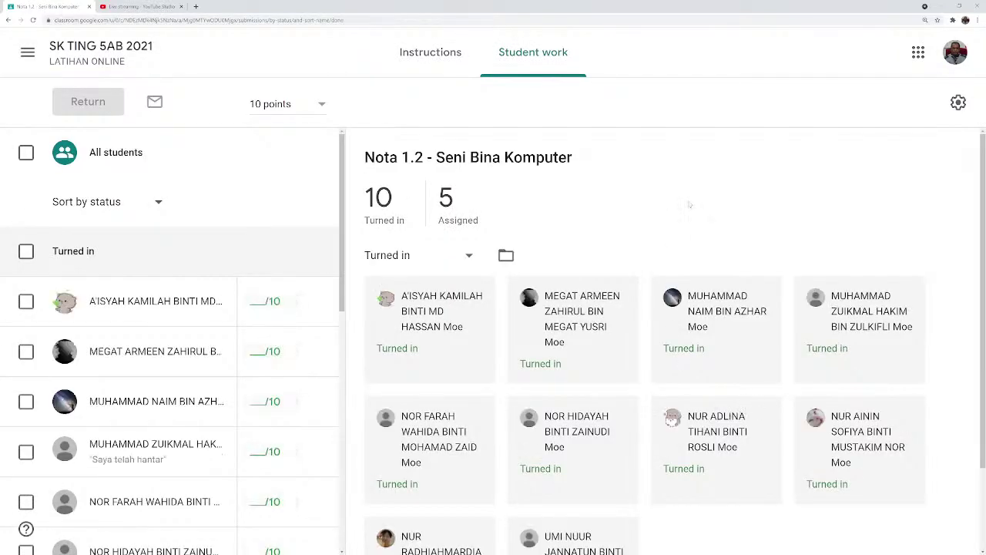
Open the first student's submitted photo and inspect the handwritten notes enlarged and at full-page size.
{"action": "scroll", "coordinate": [689, 204], "scroll_direction": "down", "scroll_amount": 1}
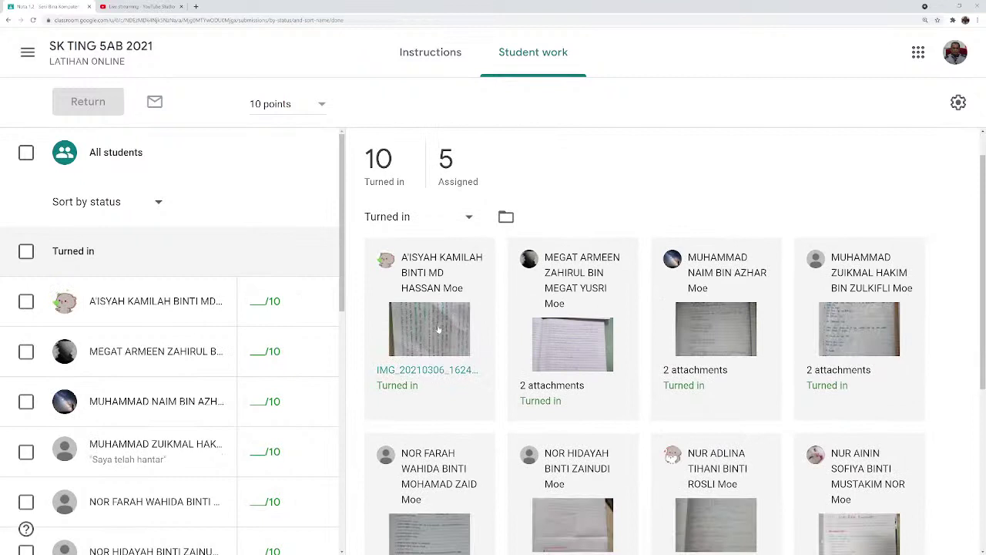
{"action": "left_click", "coordinate": [439, 329]}
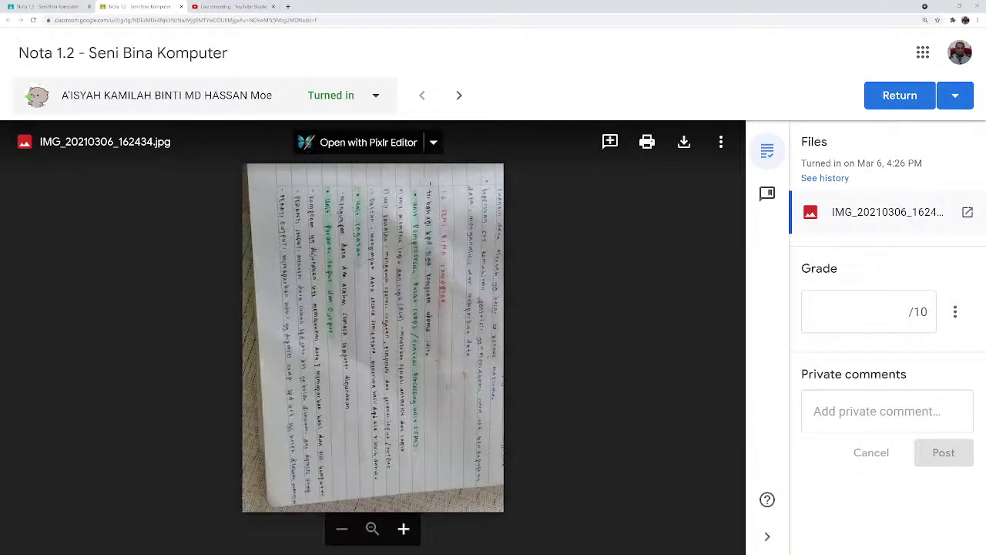
{"action": "left_click", "coordinate": [404, 529]}
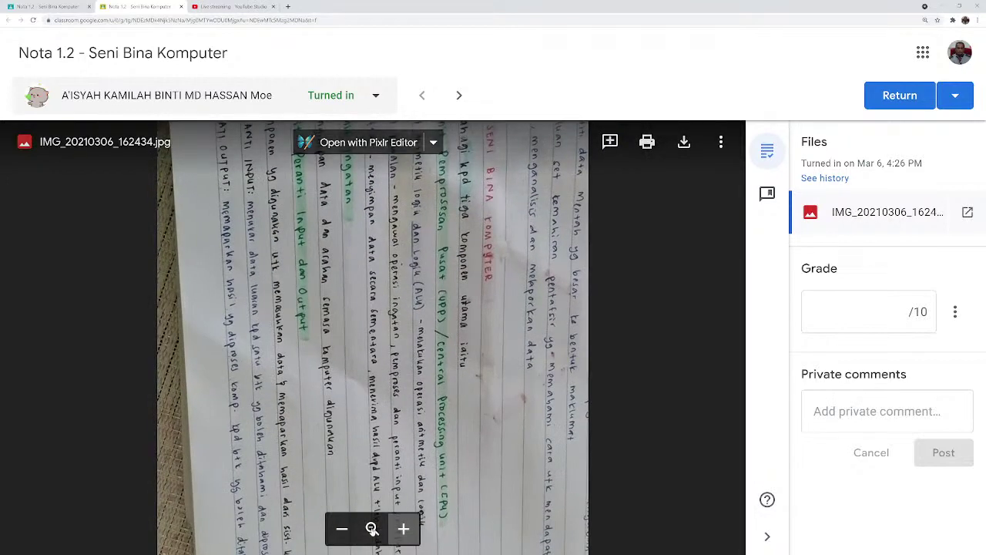
{"action": "left_click", "coordinate": [342, 529]}
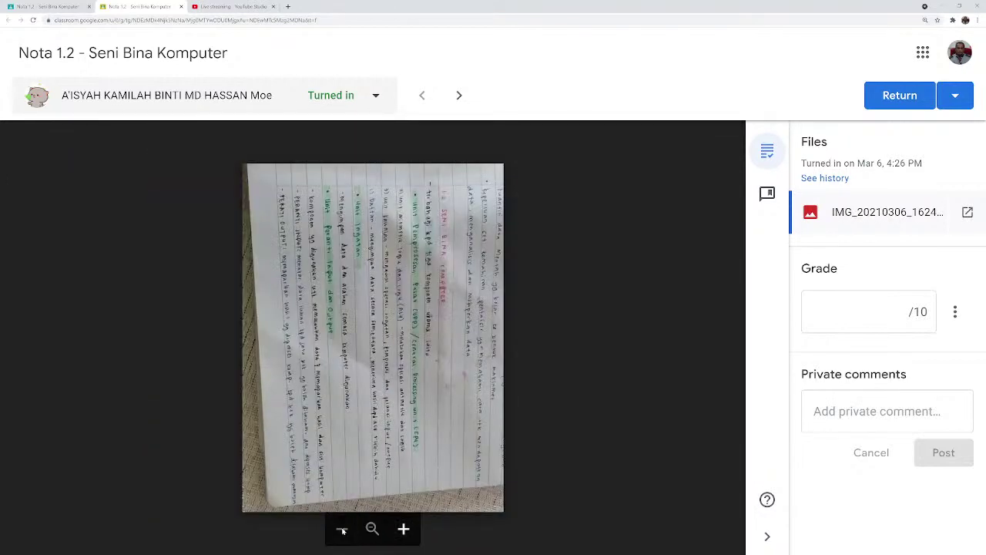
Switch to the submission of the fifth listed student and examine both attached note images, enlarging the first one.
{"action": "left_click", "coordinate": [376, 95]}
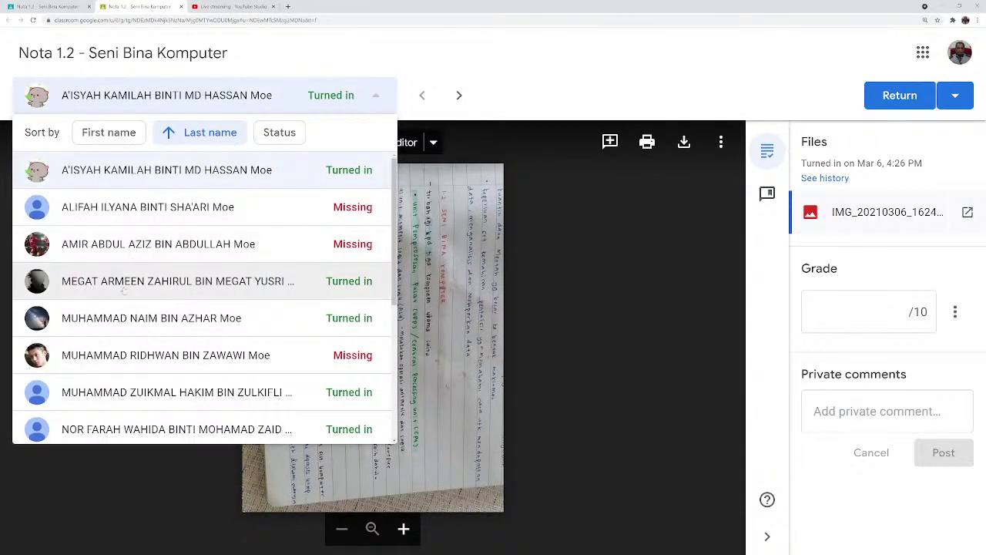
{"action": "left_click", "coordinate": [158, 318]}
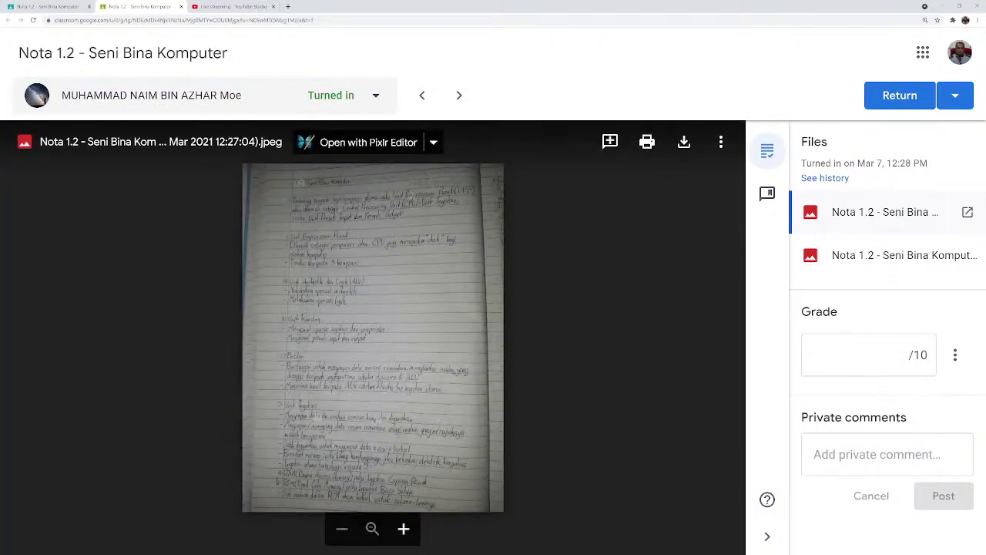
{"action": "left_click", "coordinate": [403, 529]}
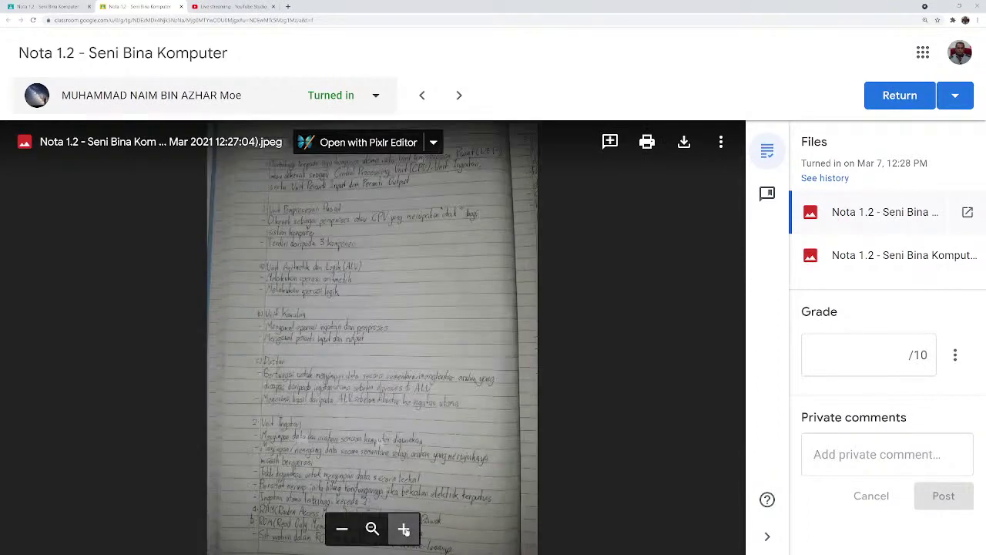
{"action": "left_click", "coordinate": [404, 529]}
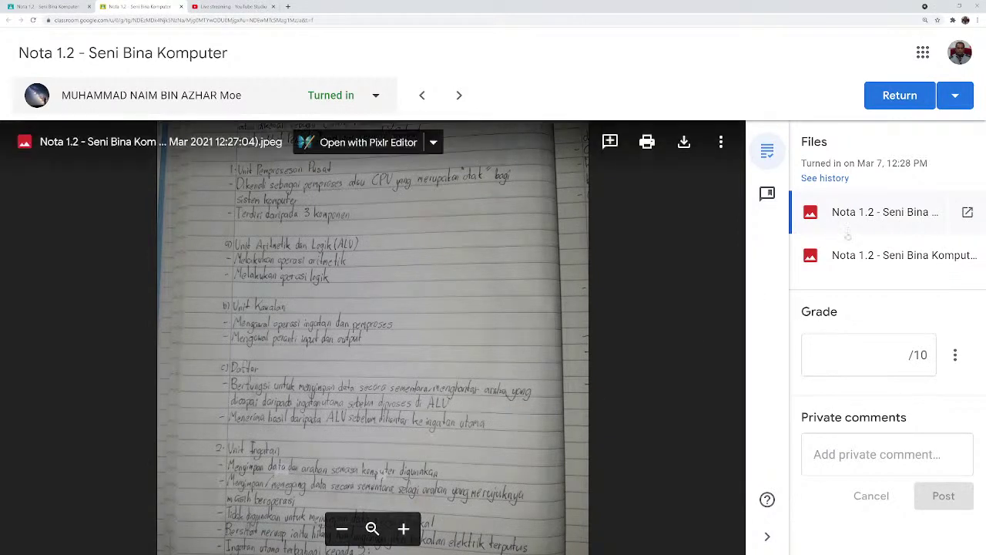
{"action": "left_click", "coordinate": [872, 262]}
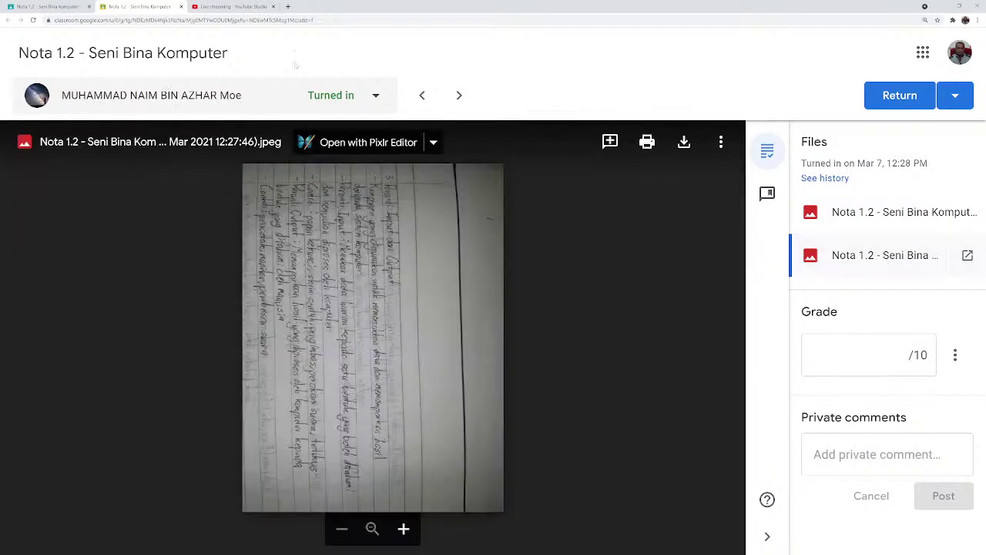
{"action": "left_click", "coordinate": [47, 6]}
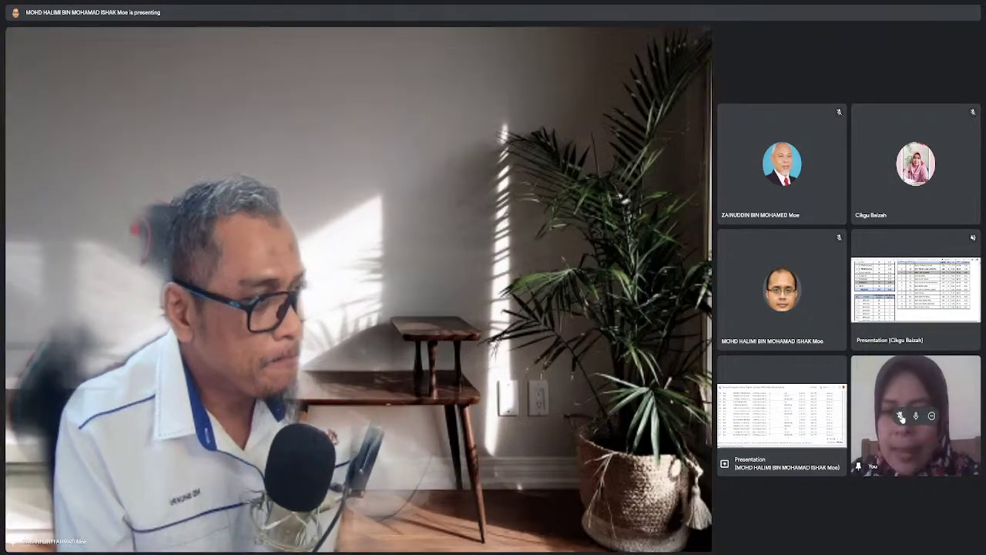
Pin the other speaker's video as the main view in the Google Meet call.
{"action": "left_click", "coordinate": [901, 417]}
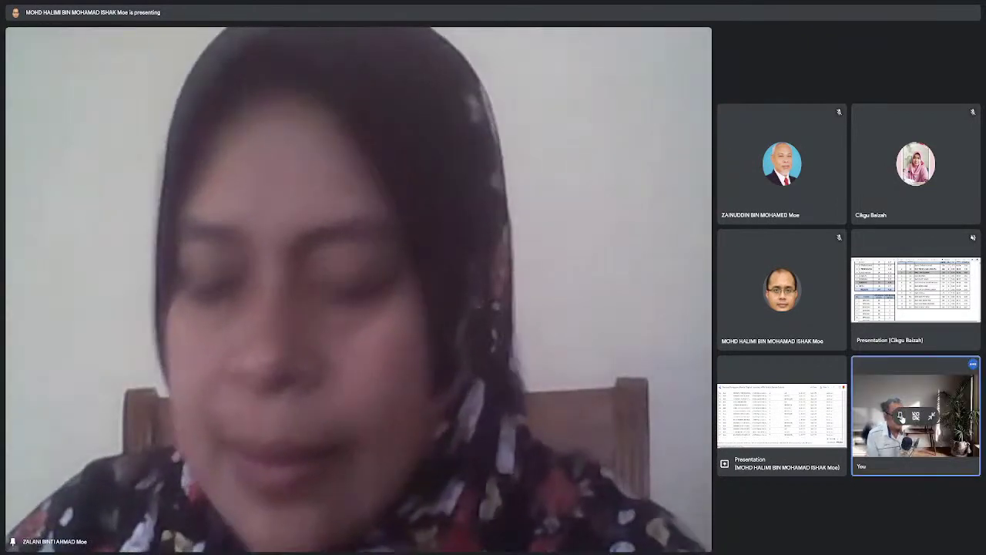